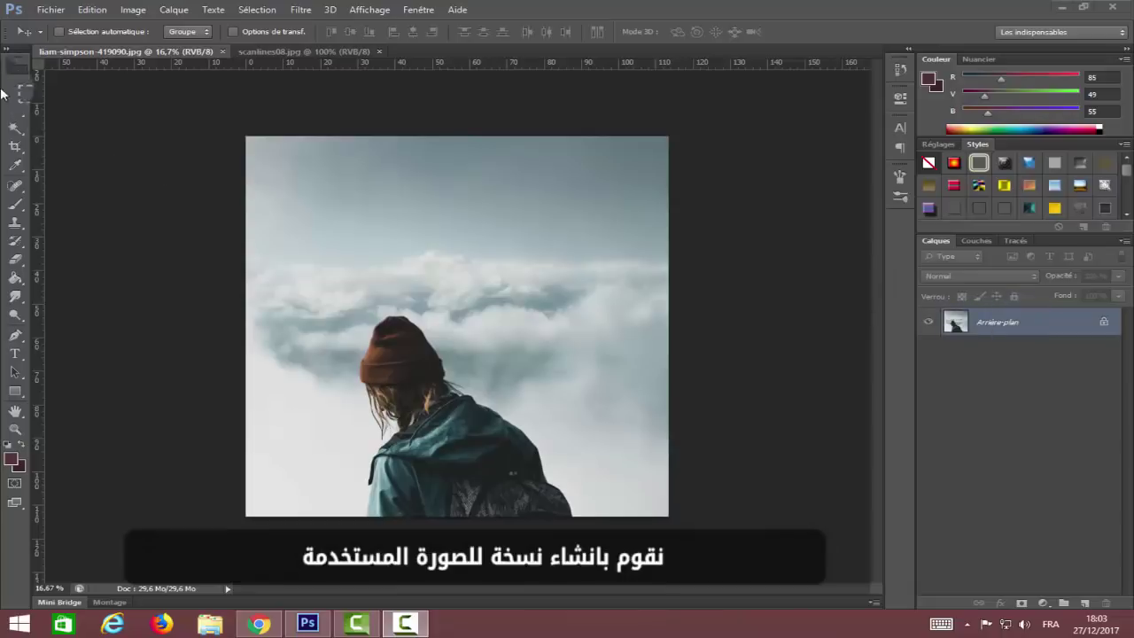
Step: Duplicate Arrière-plan and make the copy black and white with default Noir et blanc settings
mouse_move(1011, 322)
left_mouse_down()
mouse_move(1068, 463)
mouse_move(1085, 603)
left_mouse_up()
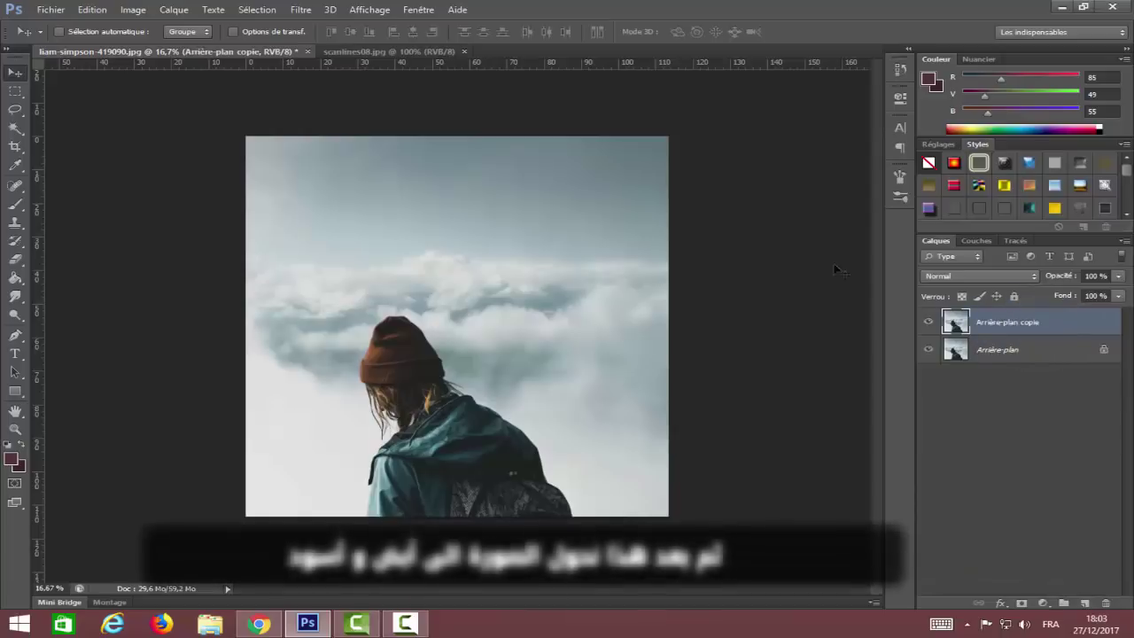
left_click(131, 11)
mouse_move(147, 45)
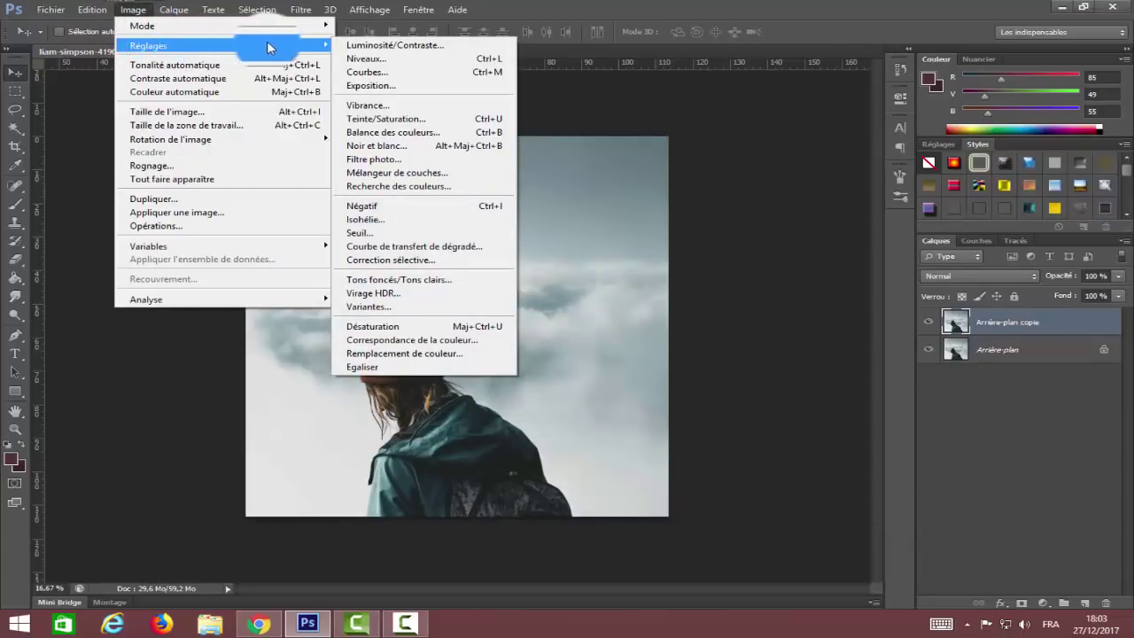
left_click(414, 149)
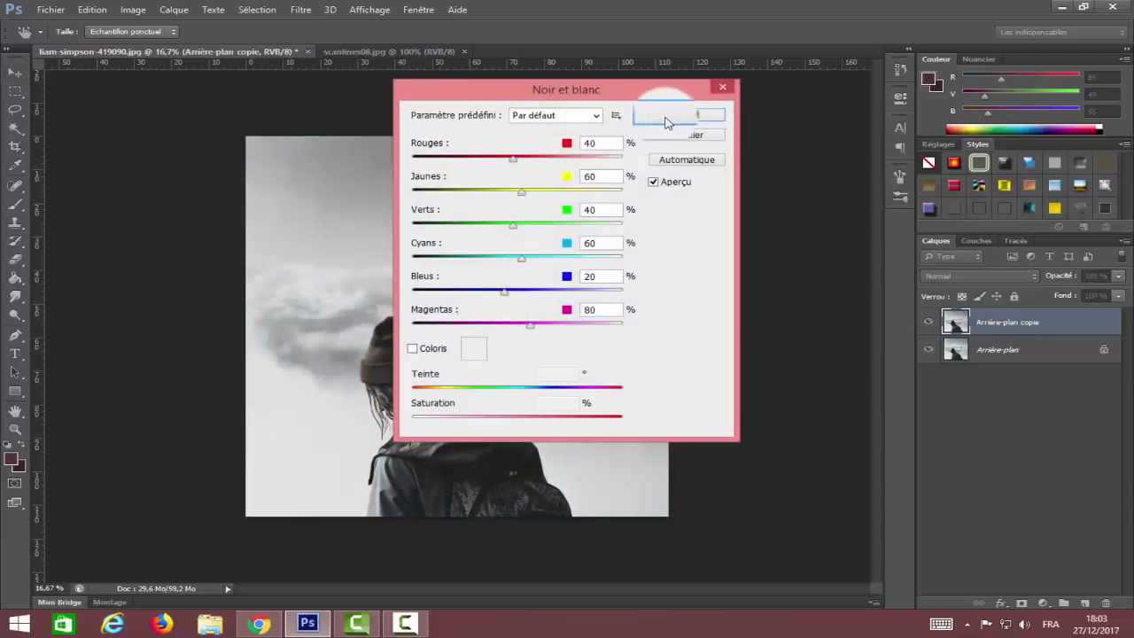
left_click(679, 116)
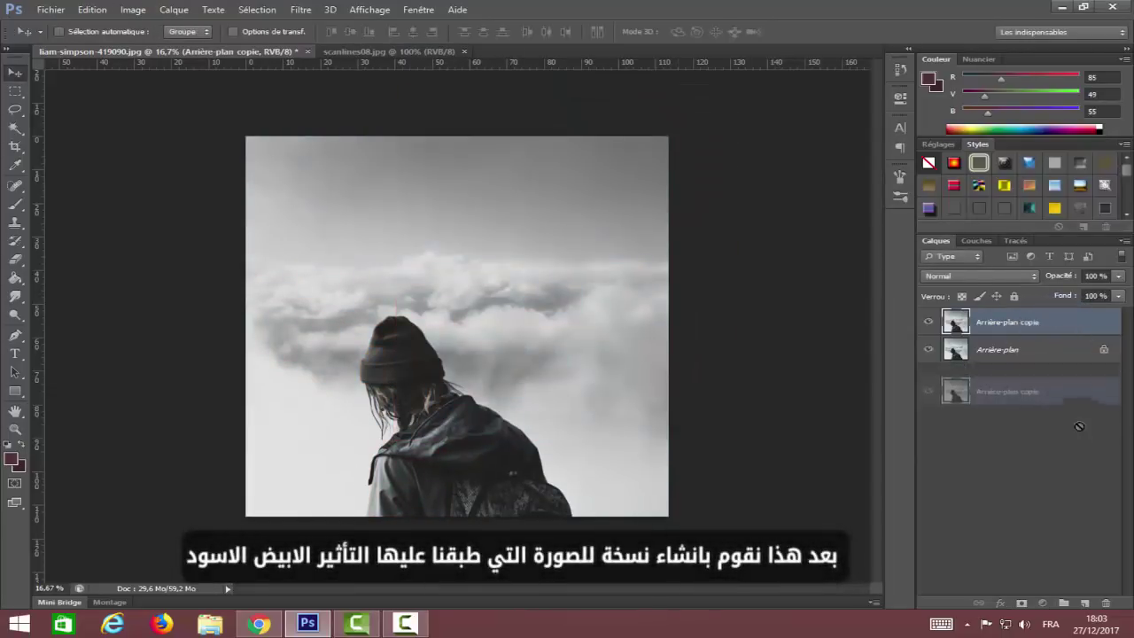
Step: Duplicate Arrière-plan copie to create Arrière-plan copie 2
left_click(1084, 603)
left_click(1084, 604)
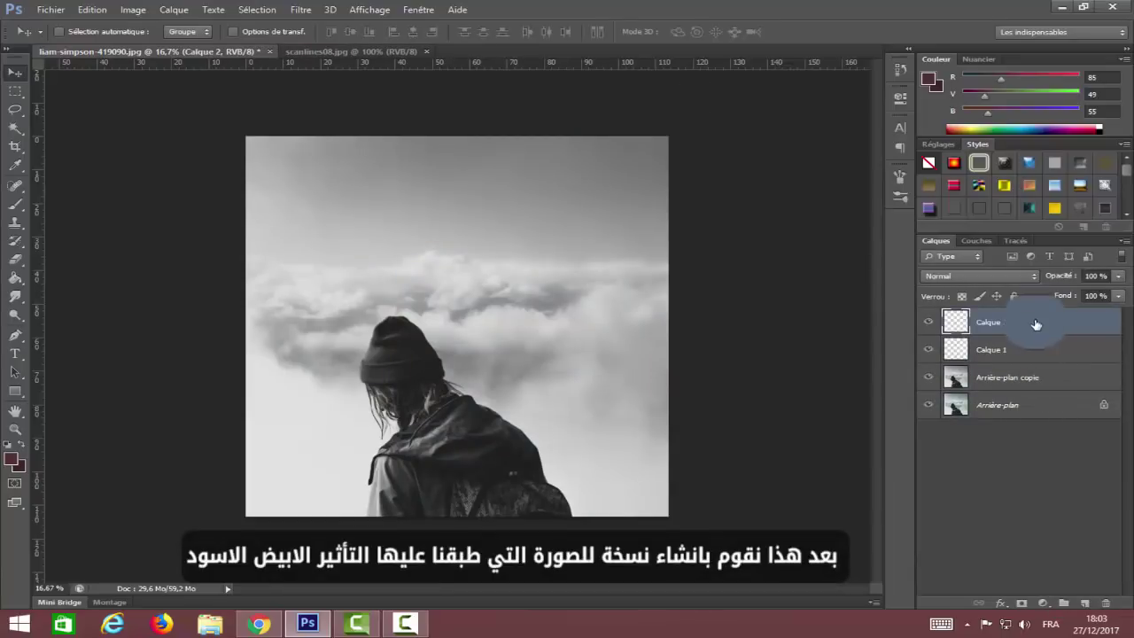
key("Delete")
key("Delete")
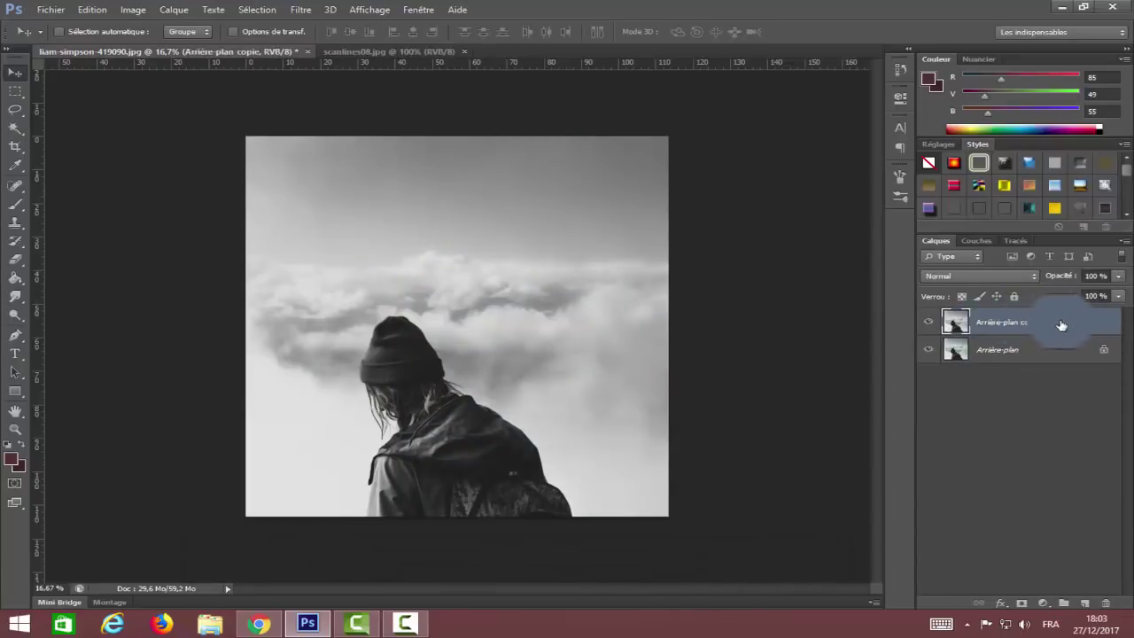
mouse_move(1054, 324)
left_mouse_down()
mouse_move(1054, 571)
mouse_move(1085, 603)
left_mouse_up()
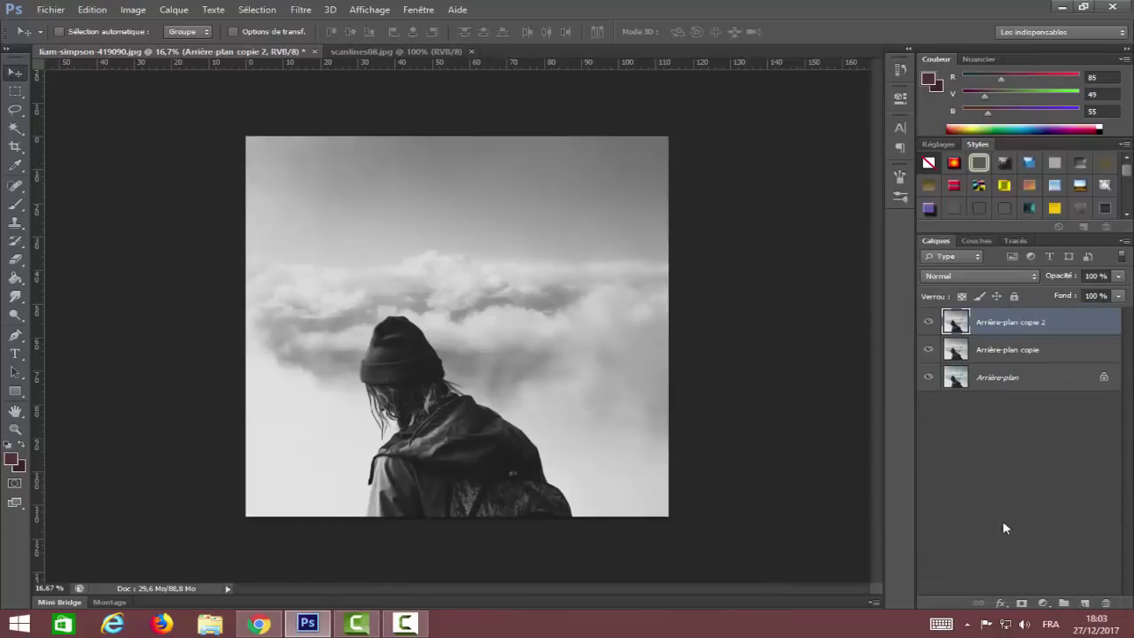
Step: Exclude the R channel from Arrière-plan copie 2 in Options de fusion
left_click(1000, 605)
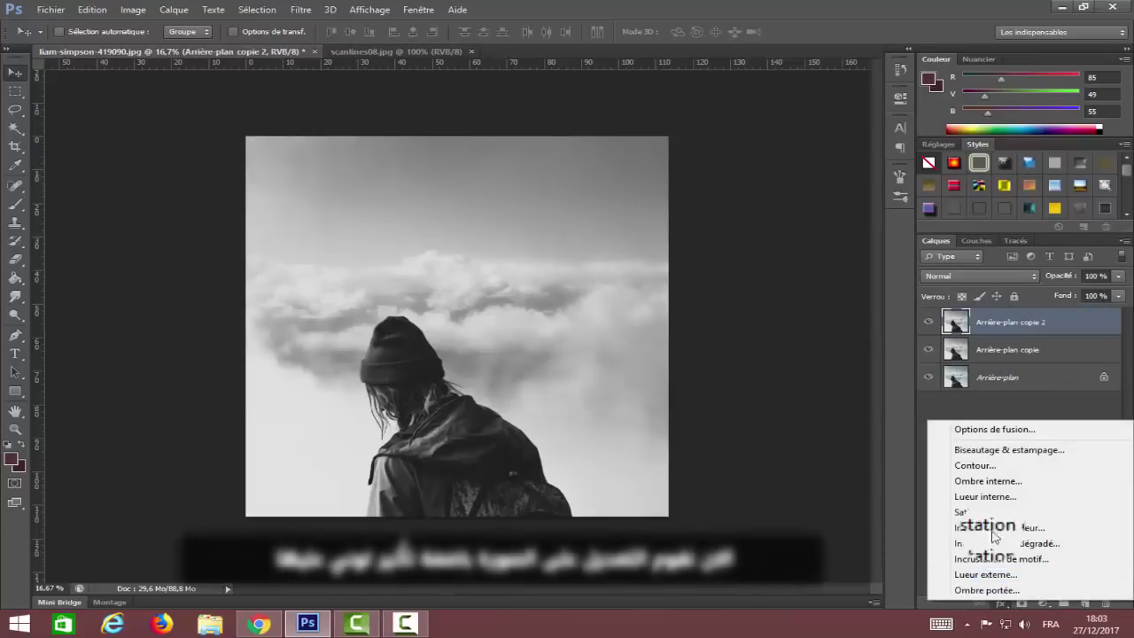
left_click(952, 430)
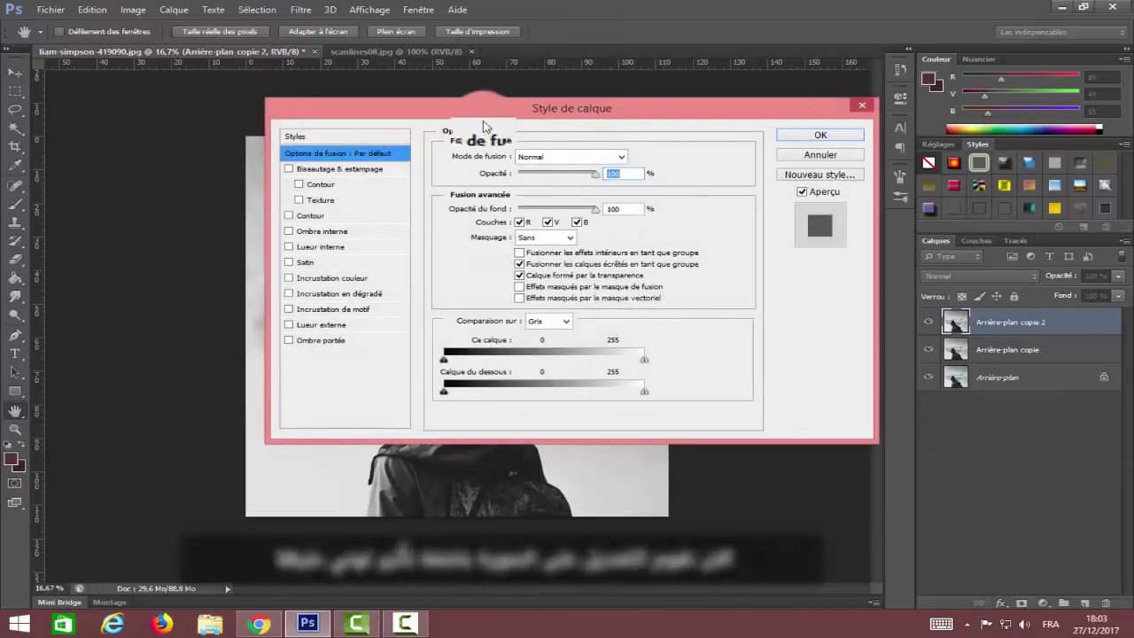
left_click_drag(567, 108, 592, 283)
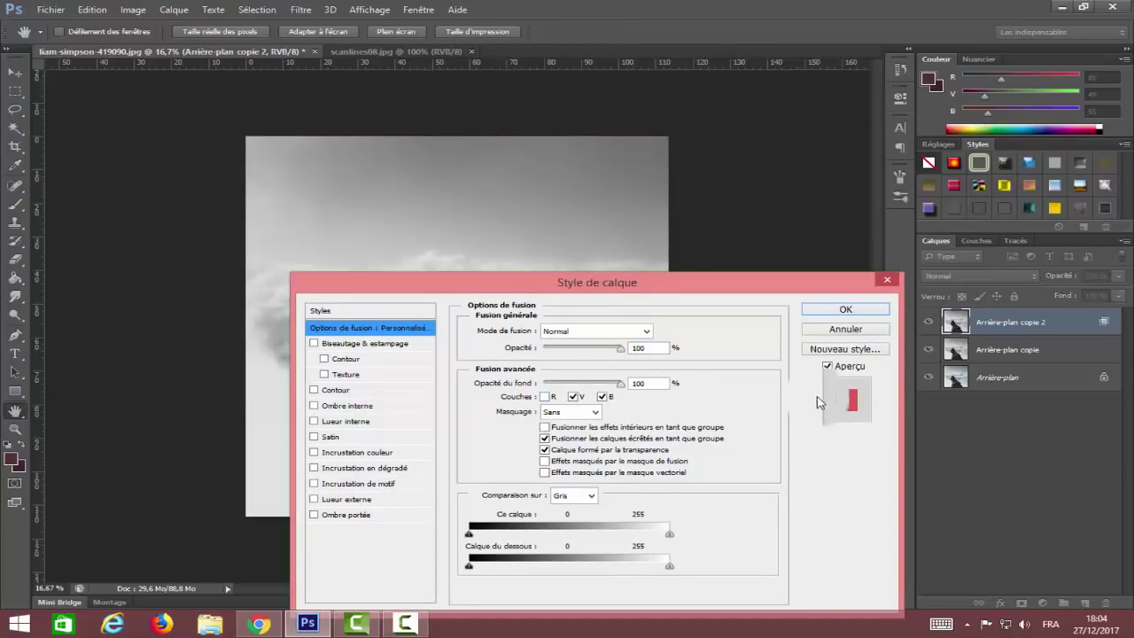
left_click(545, 396)
left_click(569, 400)
left_click(833, 316)
Step: Nudge the copy right with the Move tool for a red/cyan split
key("v")
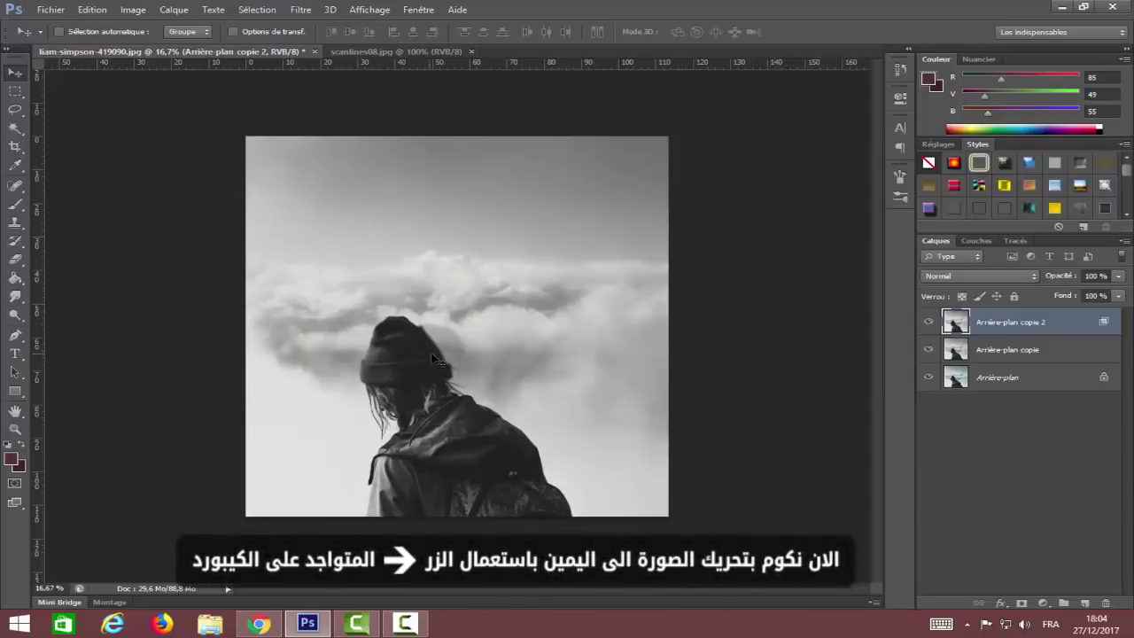
key("Right")
key("Right")
key("Right")
key("Right")
key("Right")
key("Right")
key("Right")
key("Right")
key("Right")
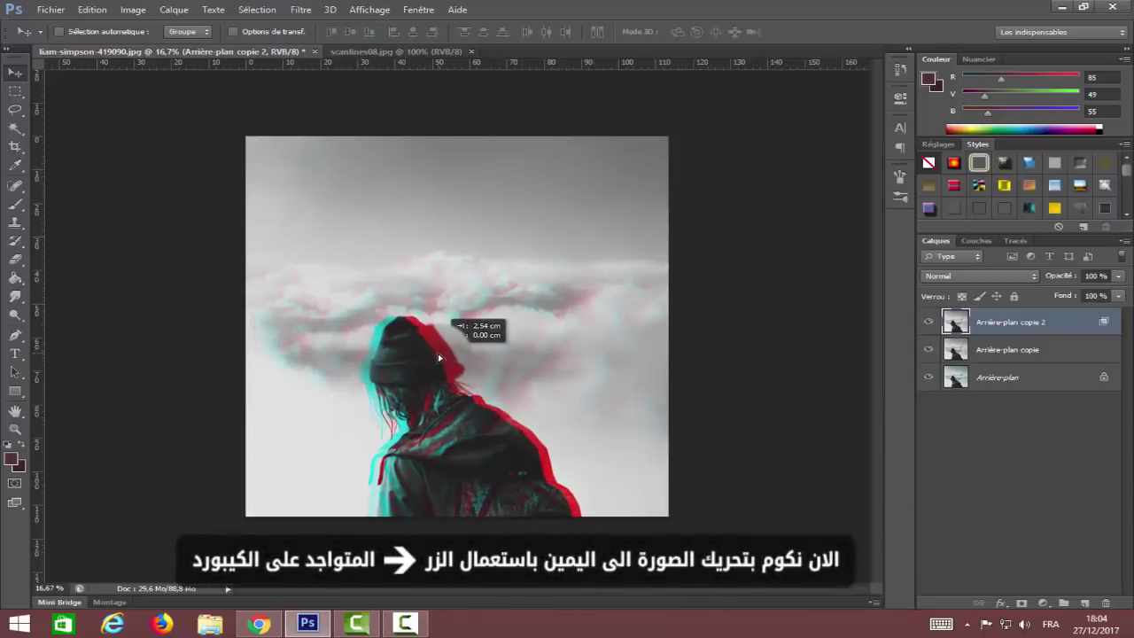
key("Right")
key("Right")
key("Right")
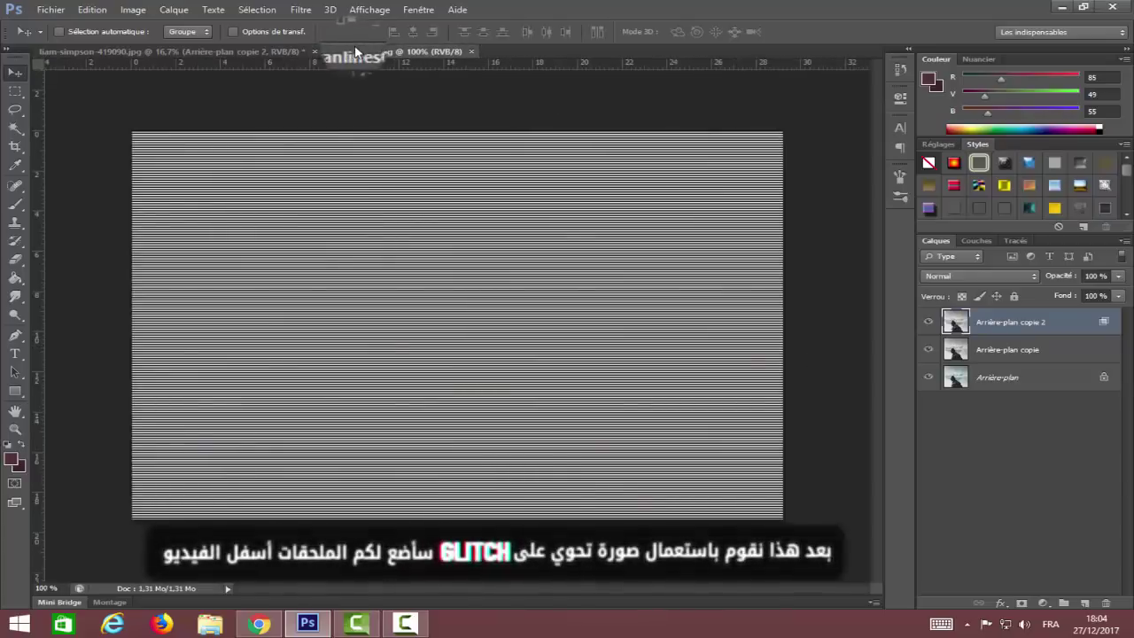
Step: Bring the scanlines08 image into the photo as a new layer
left_click(372, 53)
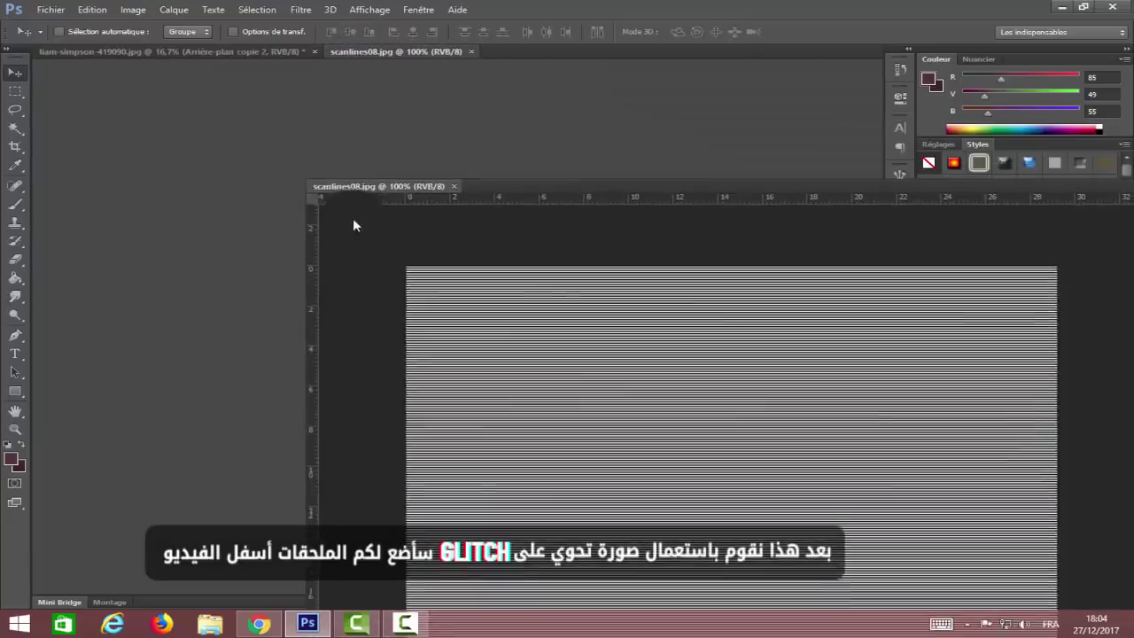
left_click_drag(381, 59, 317, 394)
left_click_drag(956, 319, 933, 330)
left_click_drag(805, 321, 802, 323)
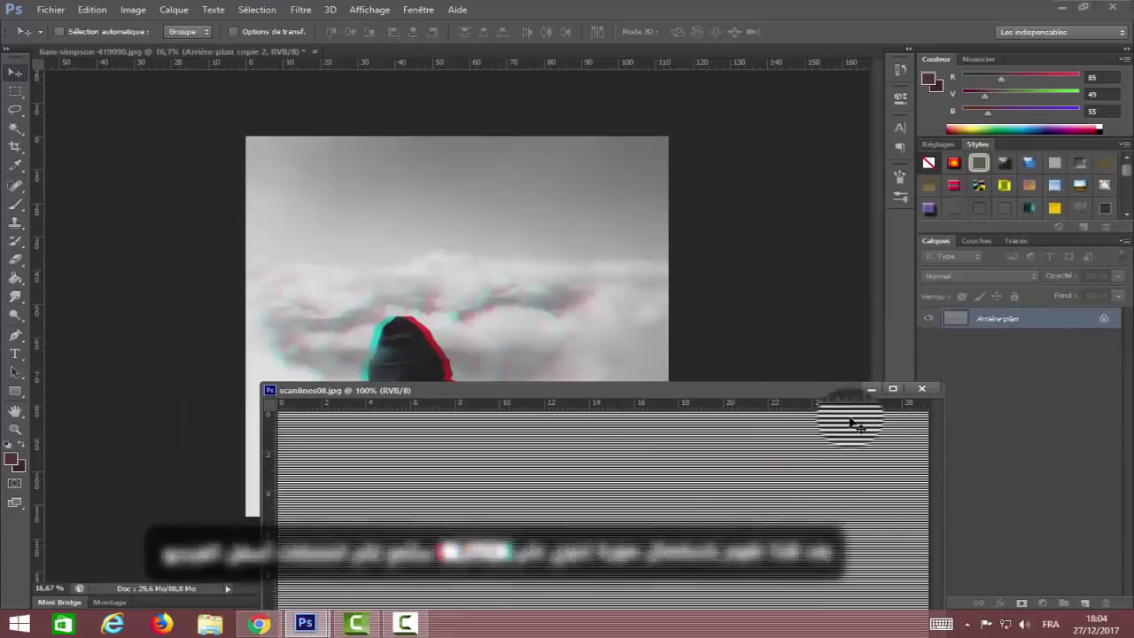
left_click(921, 388)
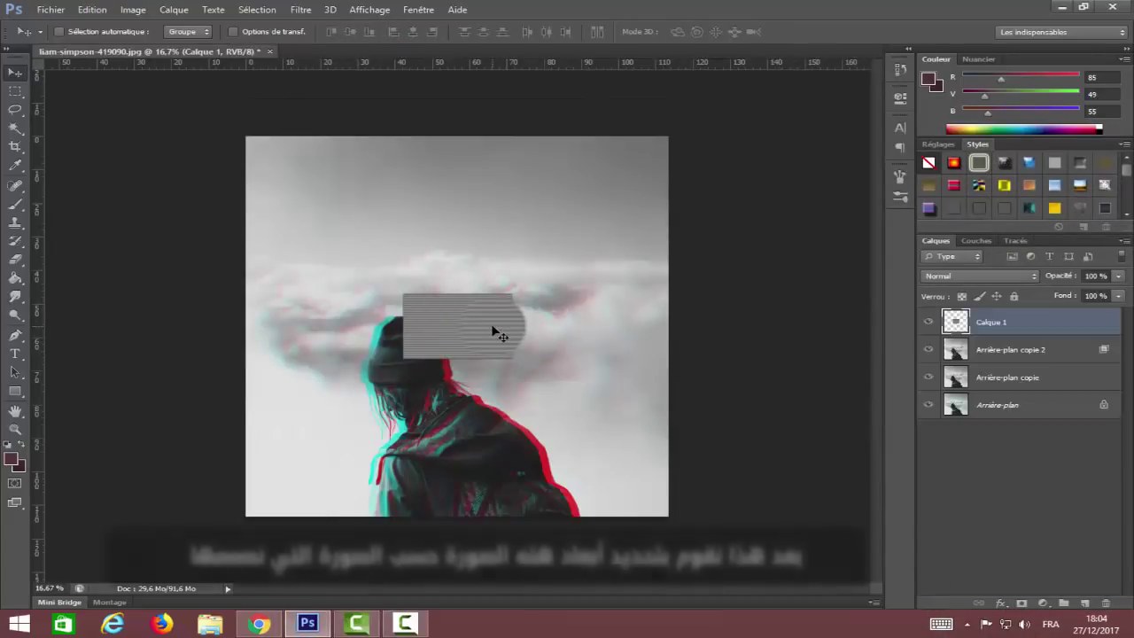
Step: Scale and position the scanlines layer with Ctrl+T to cover the whole photo
key("ctrl+t")
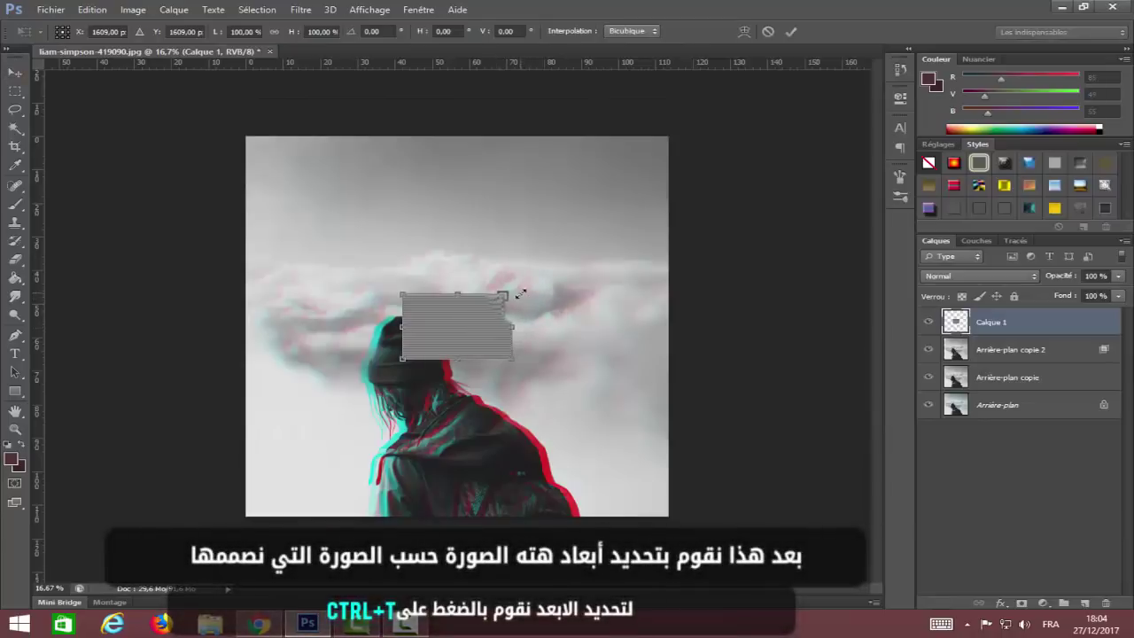
left_click_drag(514, 292, 833, 108)
left_click_drag(711, 176, 540, 279)
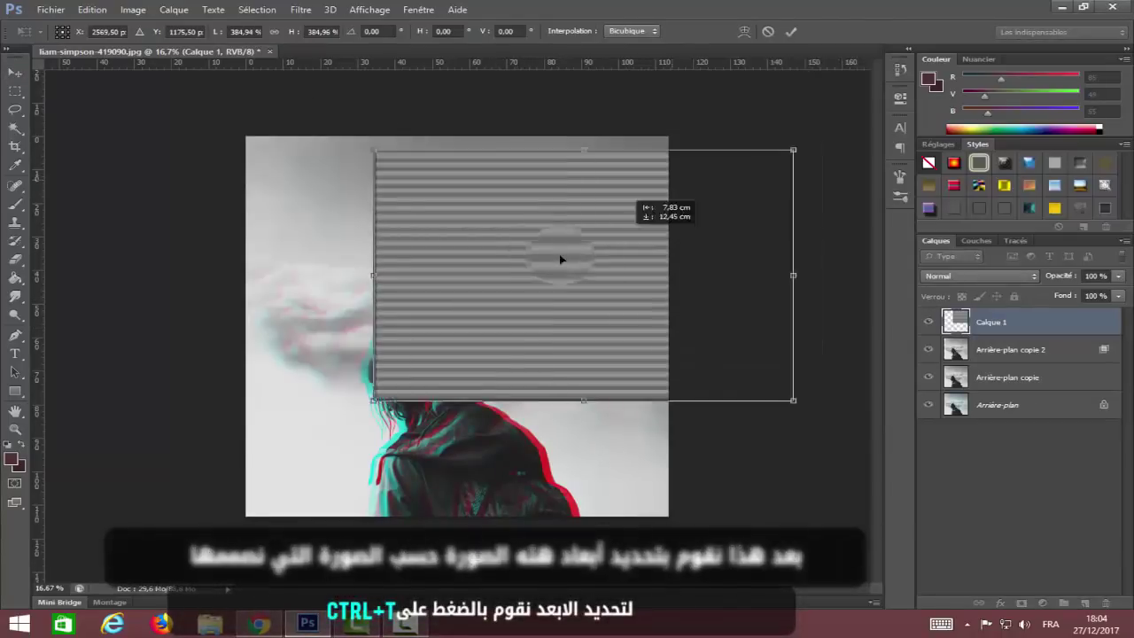
key("ctrl+minus")
left_click_drag(587, 248, 777, 134)
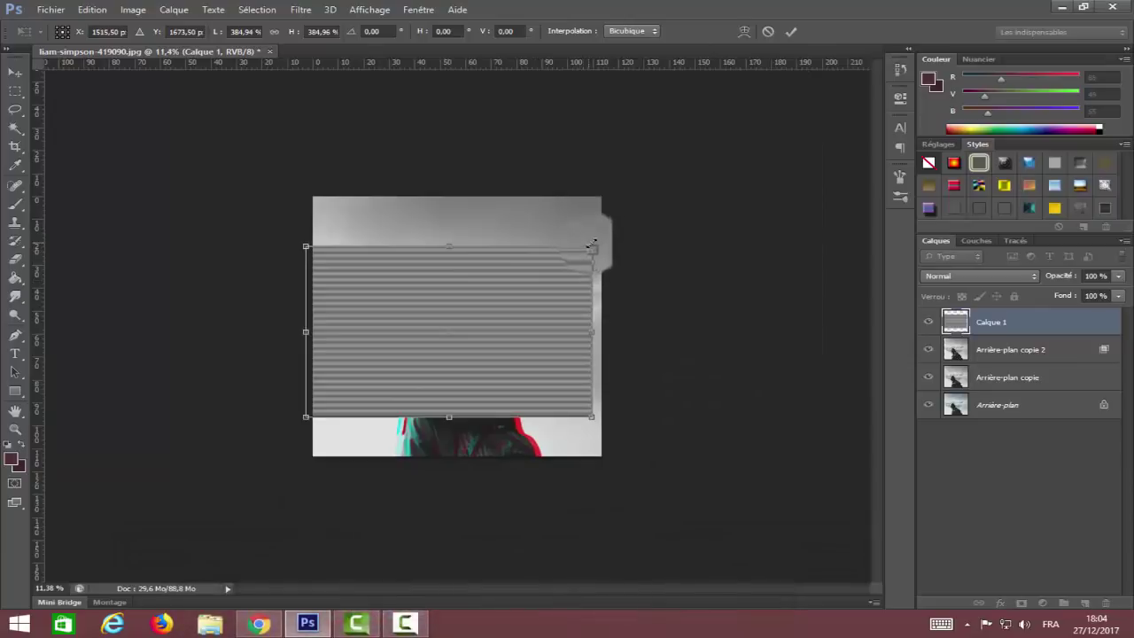
left_click_drag(664, 219, 611, 270)
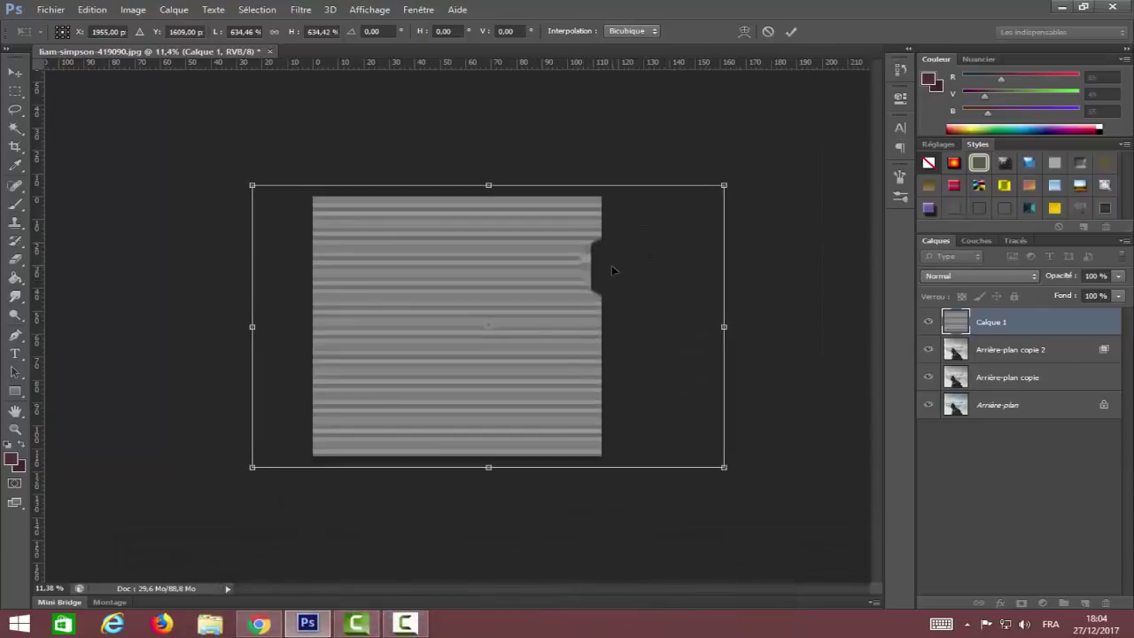
key("Return")
scroll(463, 223, "up", 3)
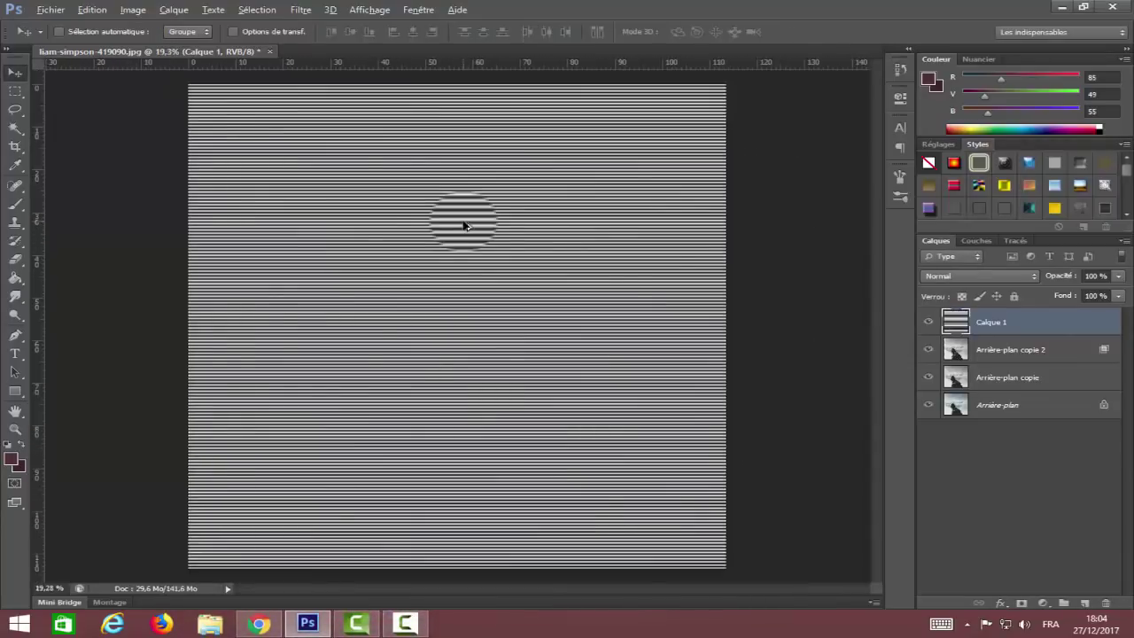
scroll(463, 223, "down", 1)
scroll(464, 223, "up", 1)
Step: Set the scanlines layer to Incrustation blend mode at 62% opacity
left_click(981, 281)
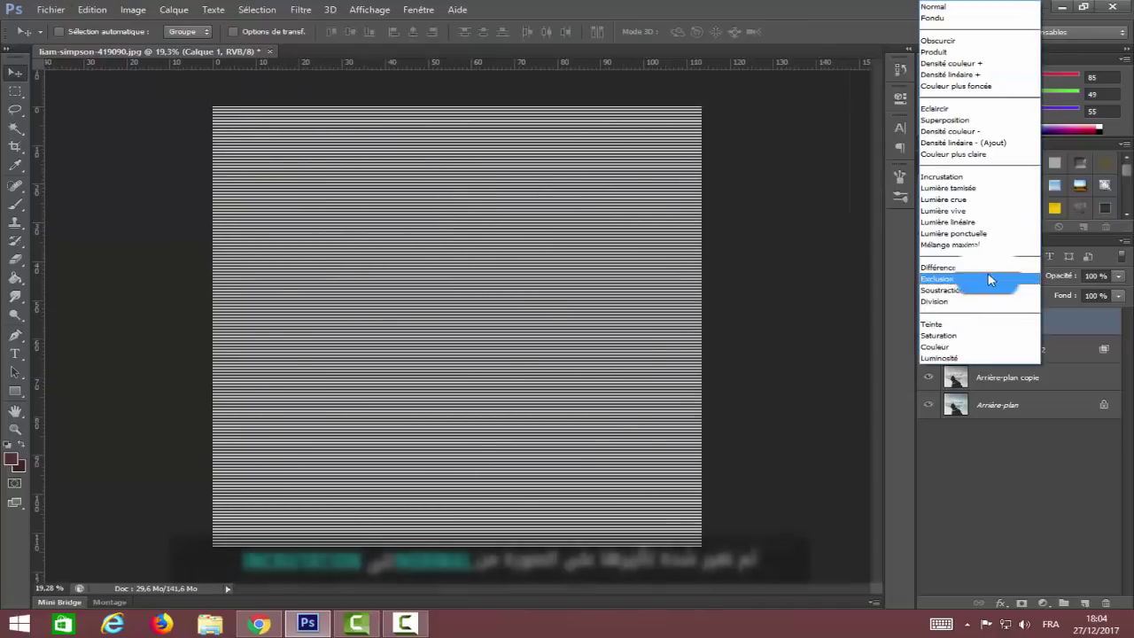
left_click(914, 272)
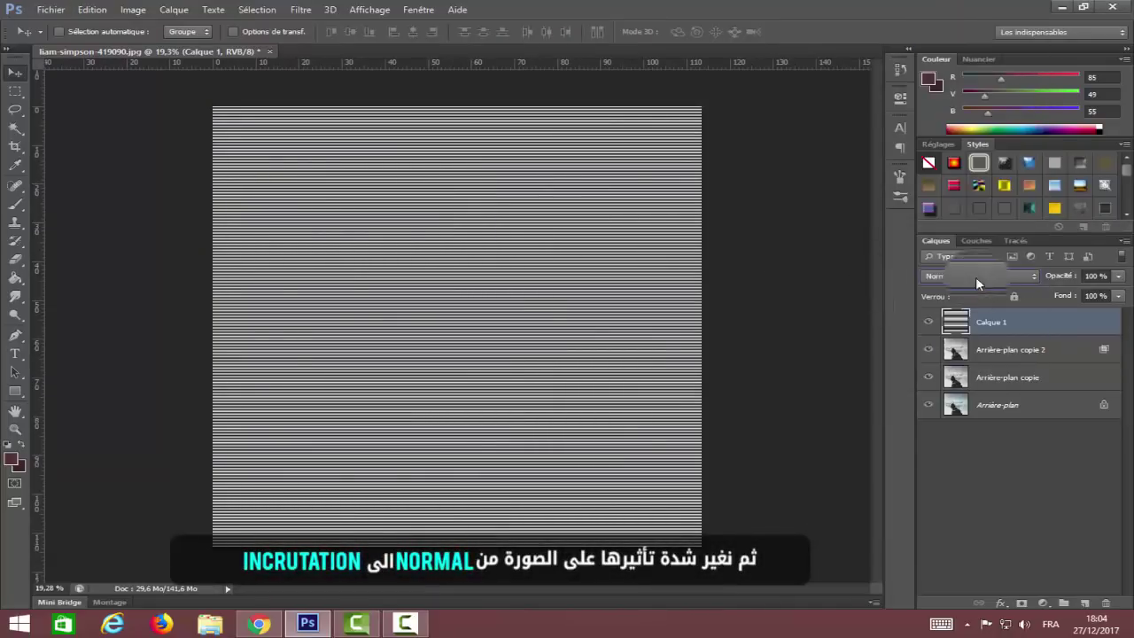
left_click(945, 280)
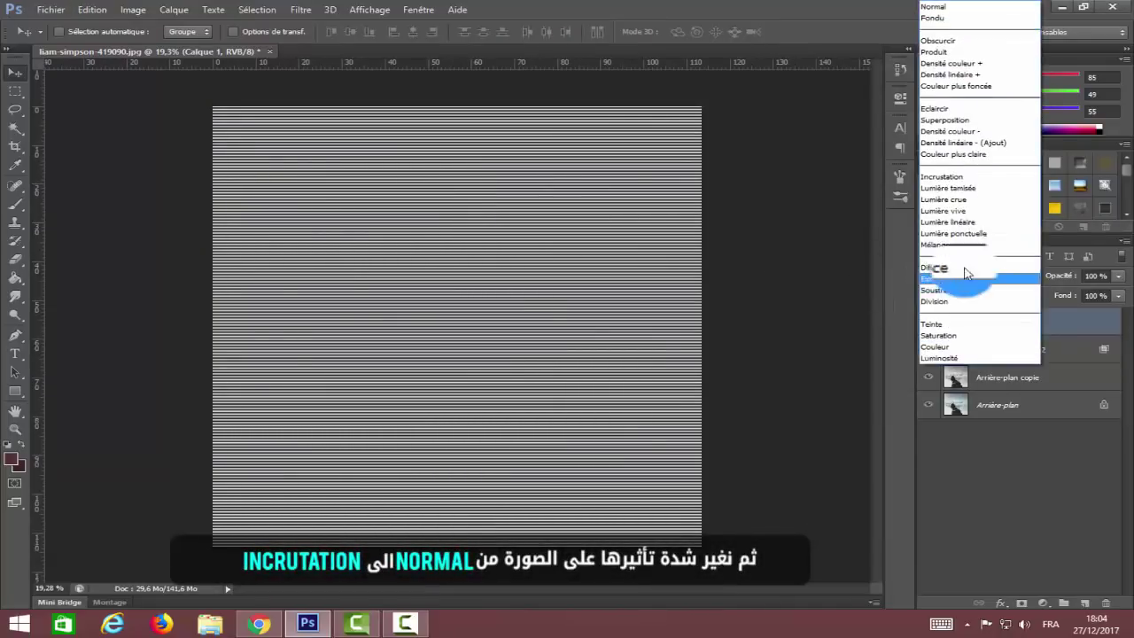
left_click(926, 179)
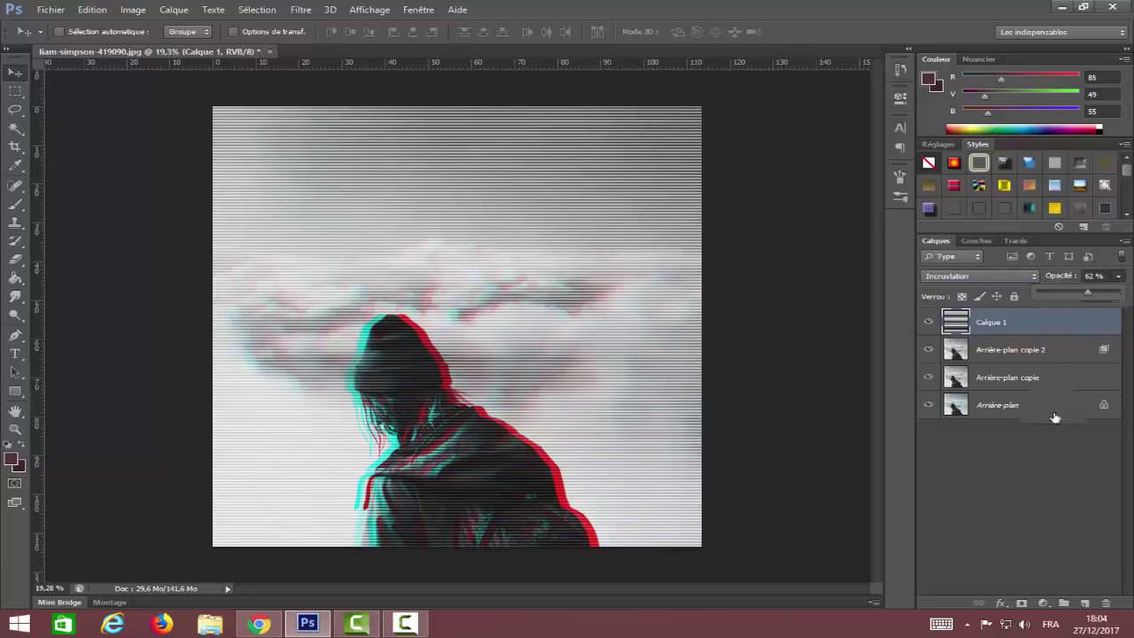
left_click(1027, 320)
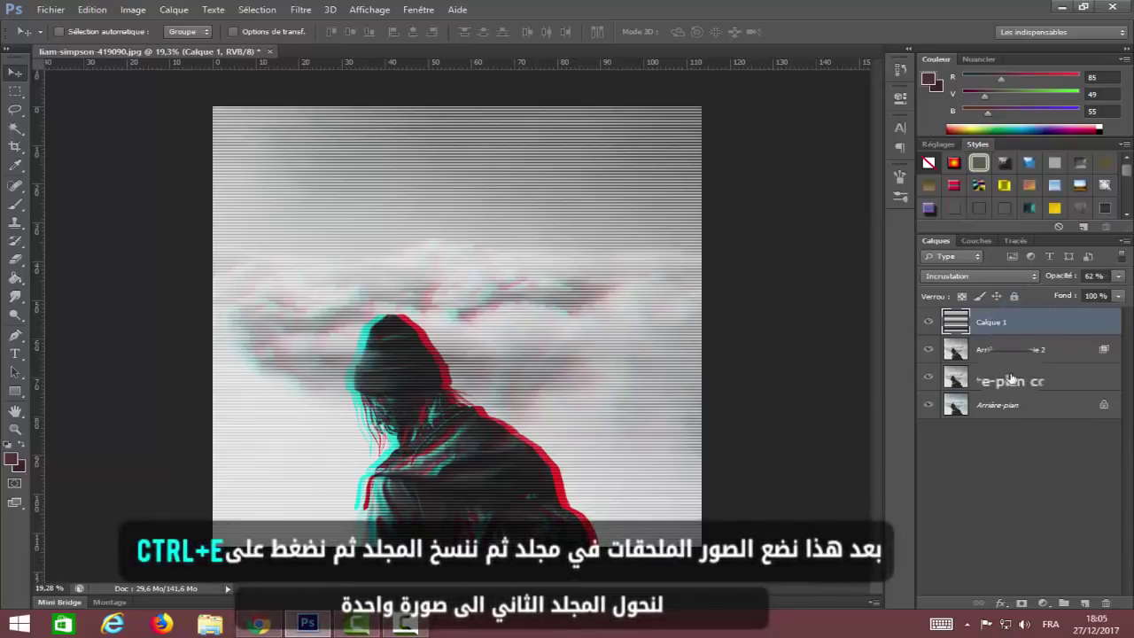
Step: Group Calque 1 and both photo copies into Groupe 1, then duplicate and merge it
left_click(1011, 379, "shift")
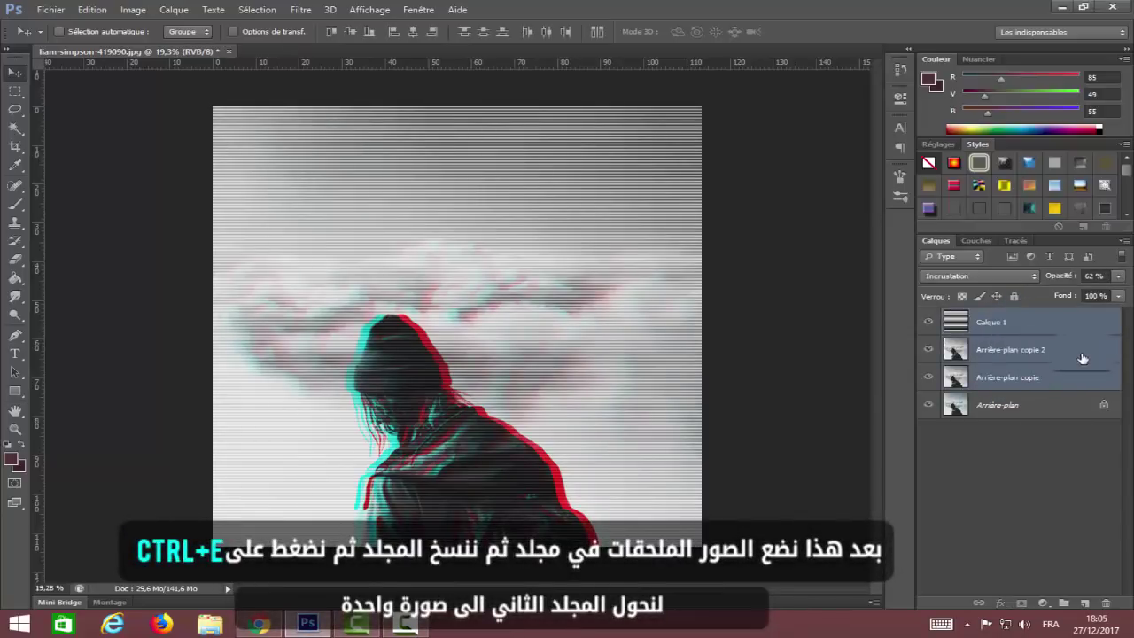
left_click_drag(1081, 358, 1063, 602)
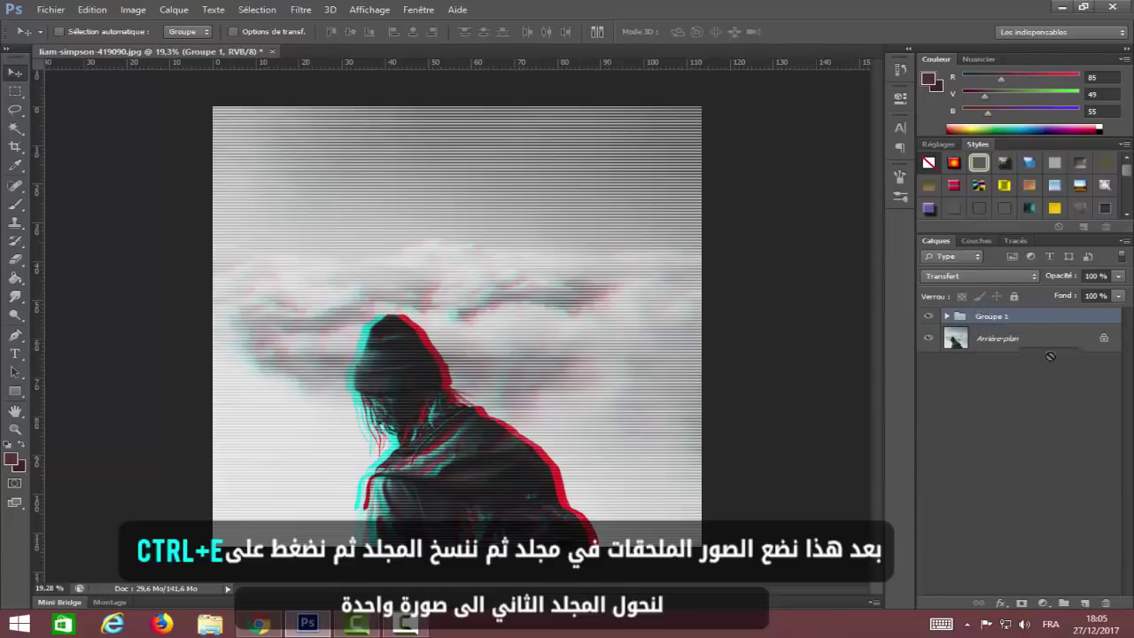
left_click_drag(1051, 356, 1084, 602)
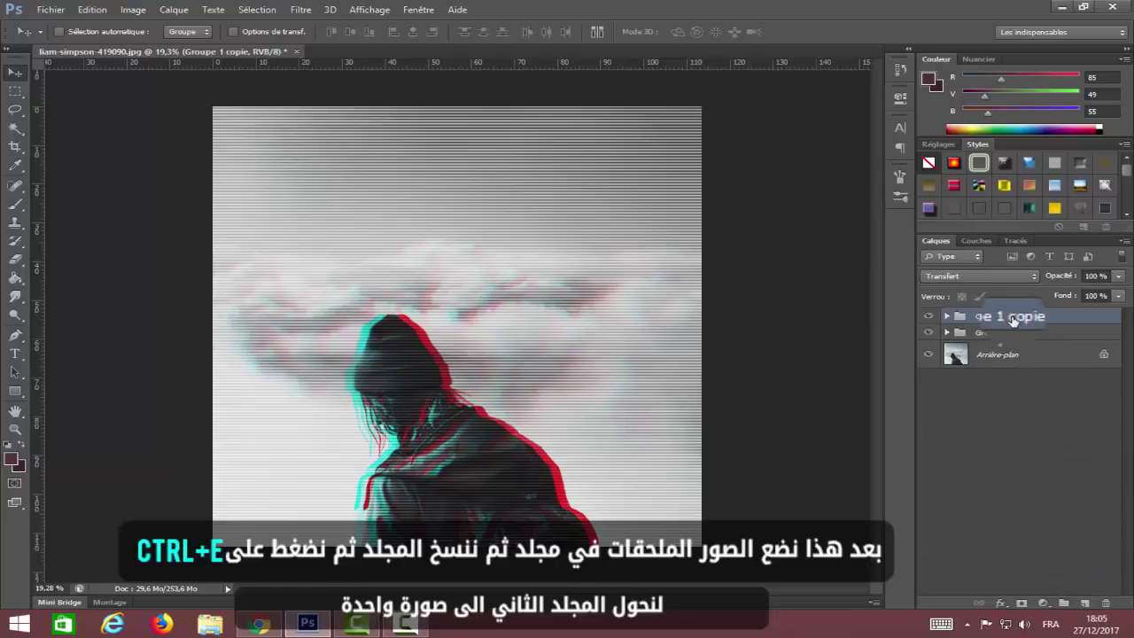
key("ctrl+e")
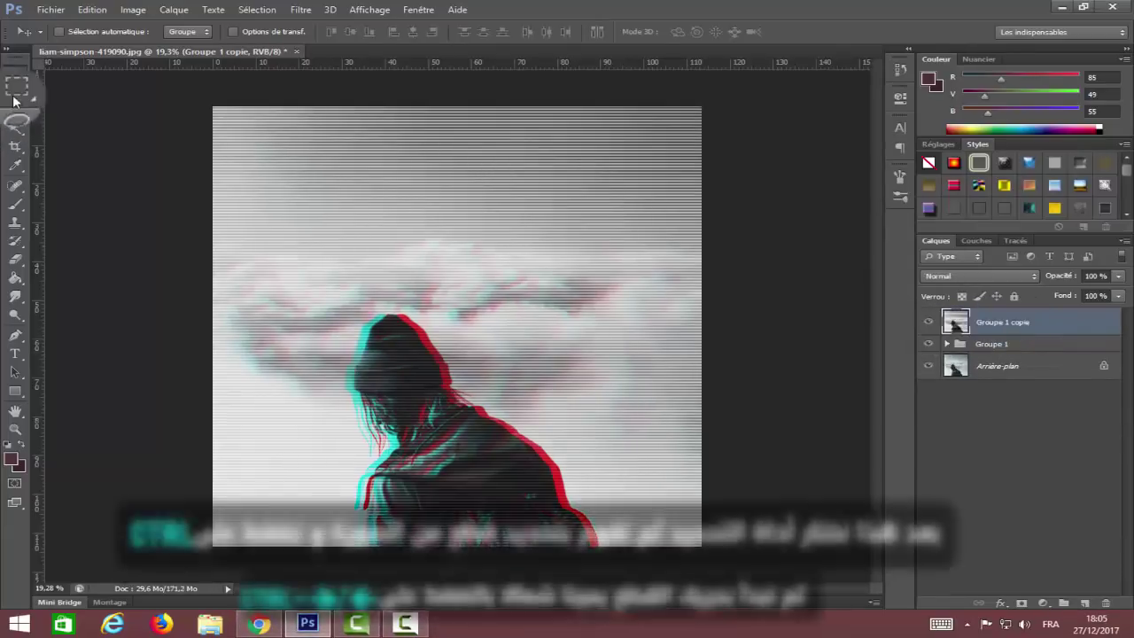
Step: Marquee a thin strip across the top of the hood and slide it left
left_click(27, 97)
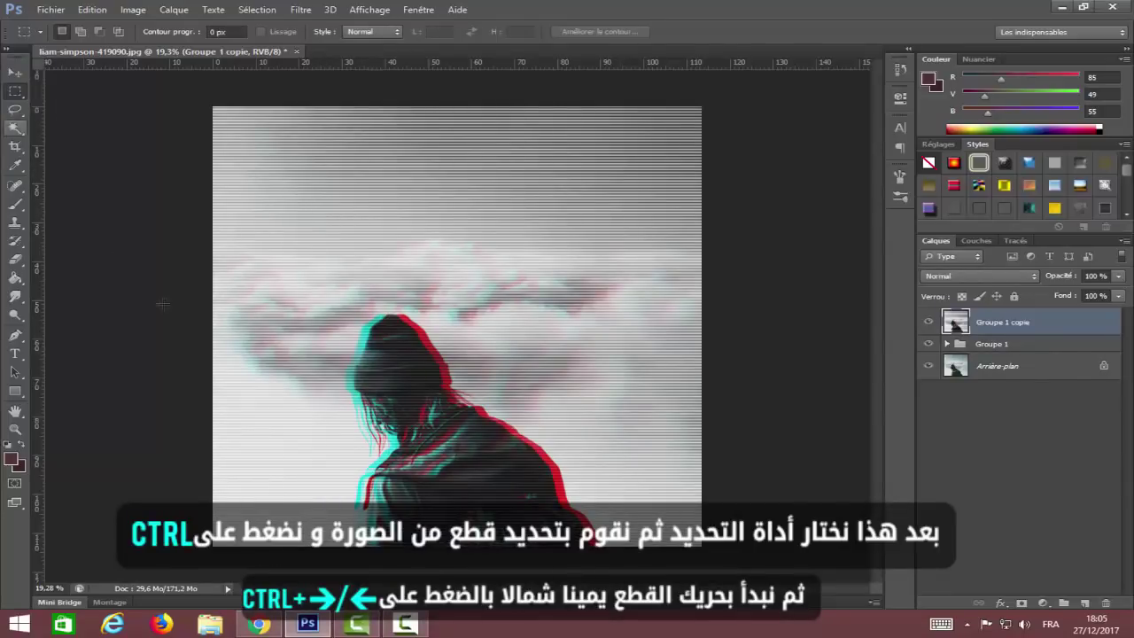
scroll(337, 417, "up", 1)
scroll(301, 390, "up", 1)
scroll(301, 390, "up", 1)
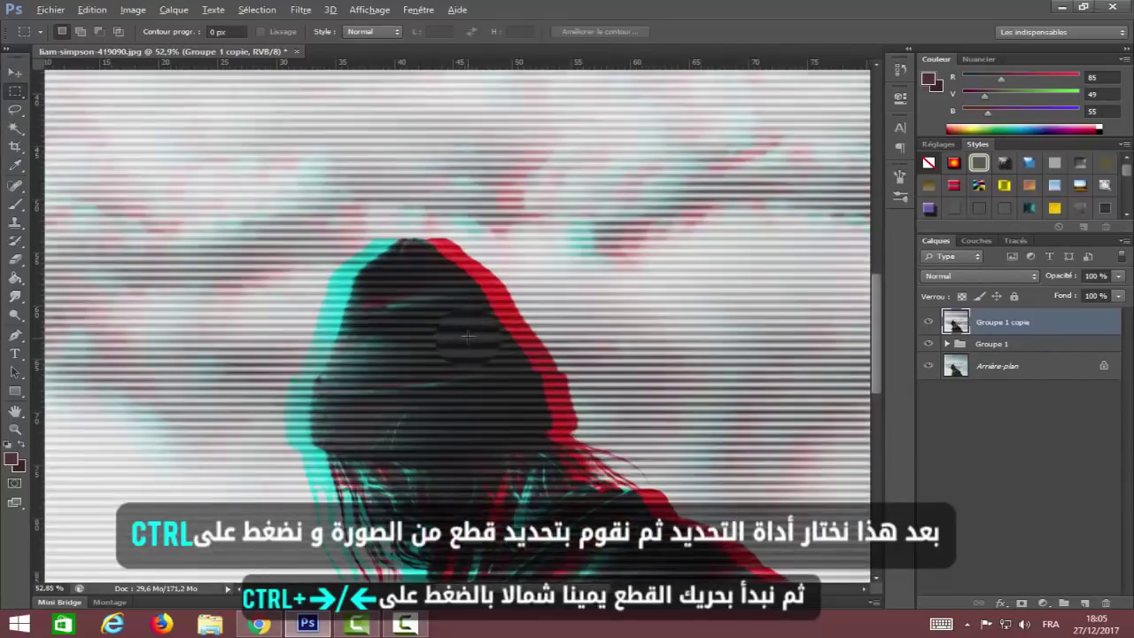
mouse_move(617, 237)
left_mouse_down()
mouse_move(258, 240)
mouse_move(317, 243)
left_mouse_up()
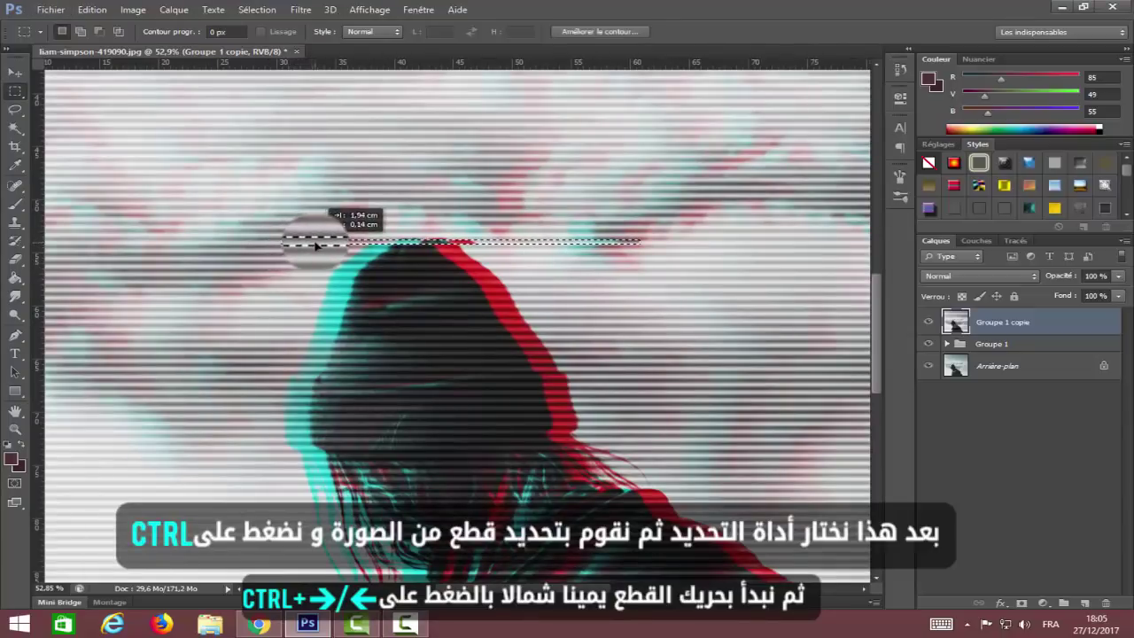
left_click_drag(523, 260, 214, 264)
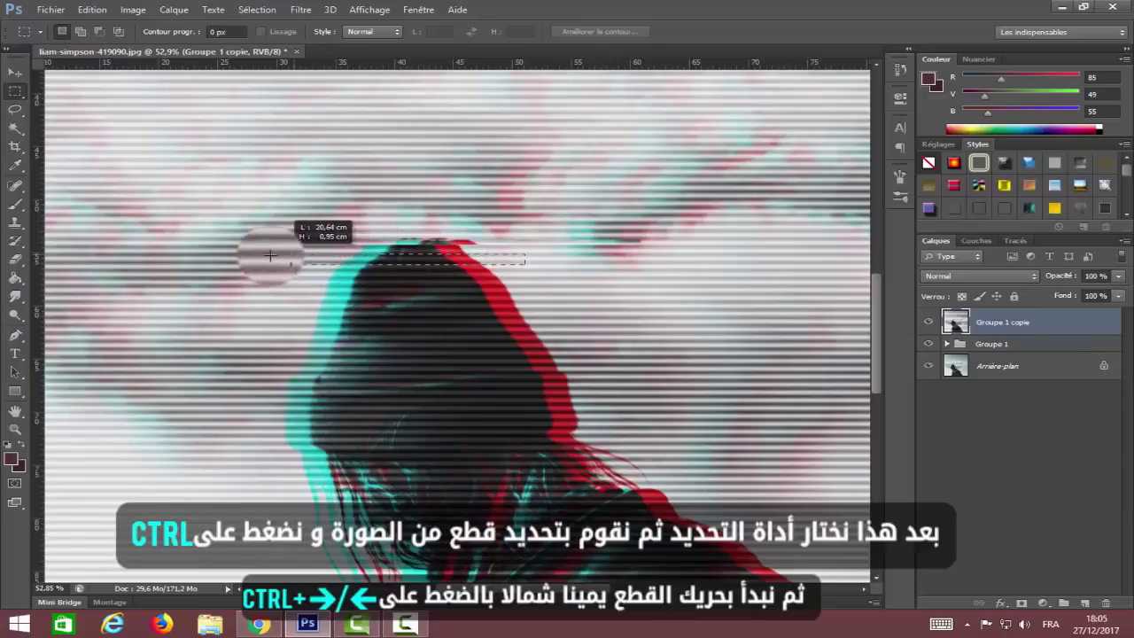
mouse_move(410, 282)
left_mouse_down()
mouse_move(344, 249)
mouse_move(572, 256)
mouse_move(268, 289)
mouse_move(309, 324)
left_mouse_up()
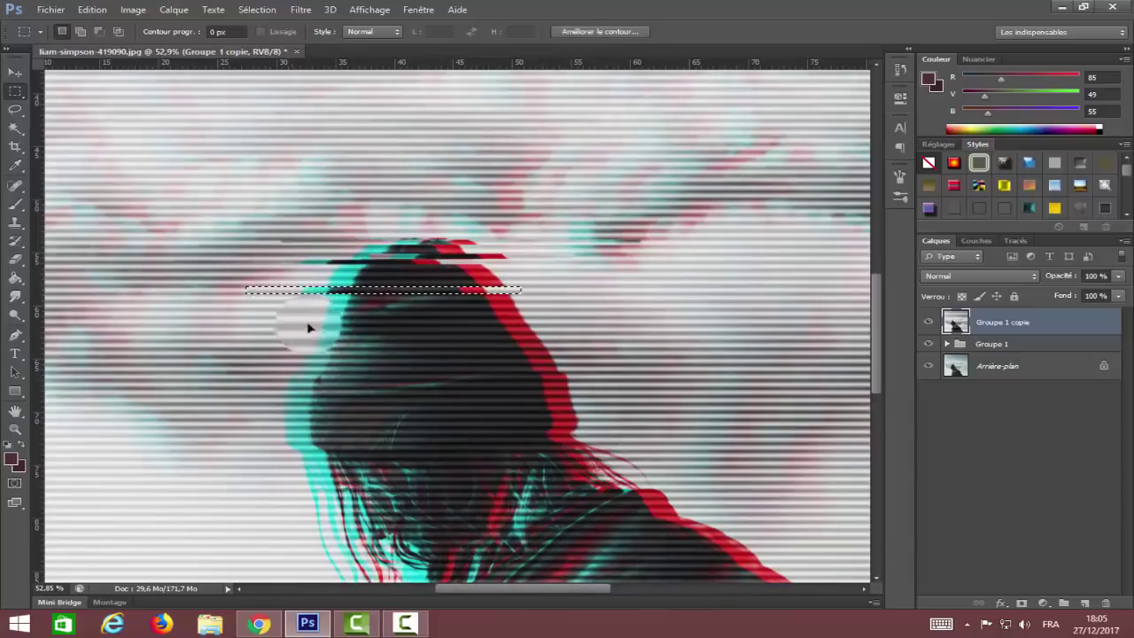
Step: Shift thin slices across the hood and head sideways, deselecting after each
left_click(310, 289)
mouse_move(308, 275)
left_mouse_down()
mouse_move(549, 285)
mouse_move(543, 296)
left_mouse_up()
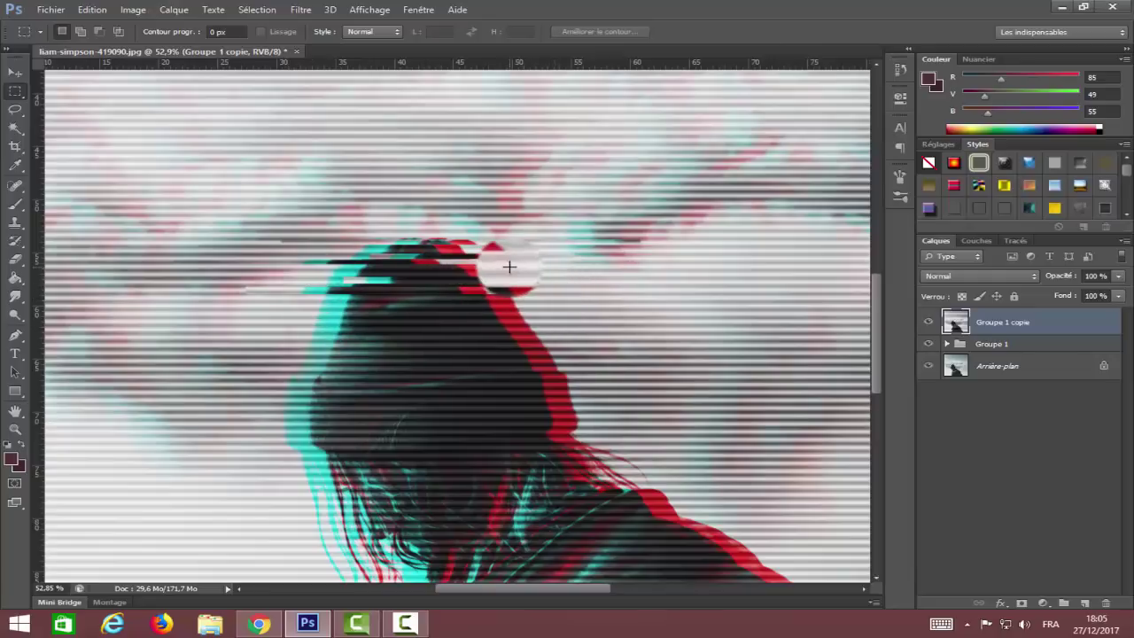
mouse_move(507, 264)
left_mouse_down()
mouse_move(270, 269)
mouse_move(321, 271)
left_mouse_up()
key("ctrl+d")
left_click_drag(306, 310, 576, 316)
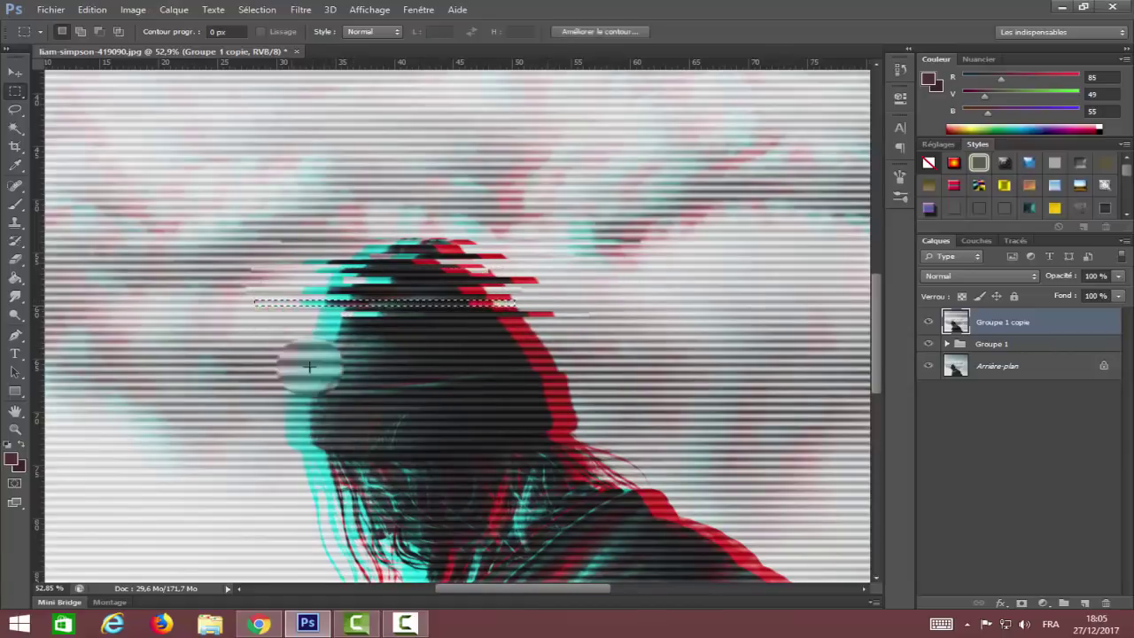
mouse_move(320, 341)
left_mouse_down()
mouse_move(637, 342)
mouse_move(293, 341)
left_mouse_up()
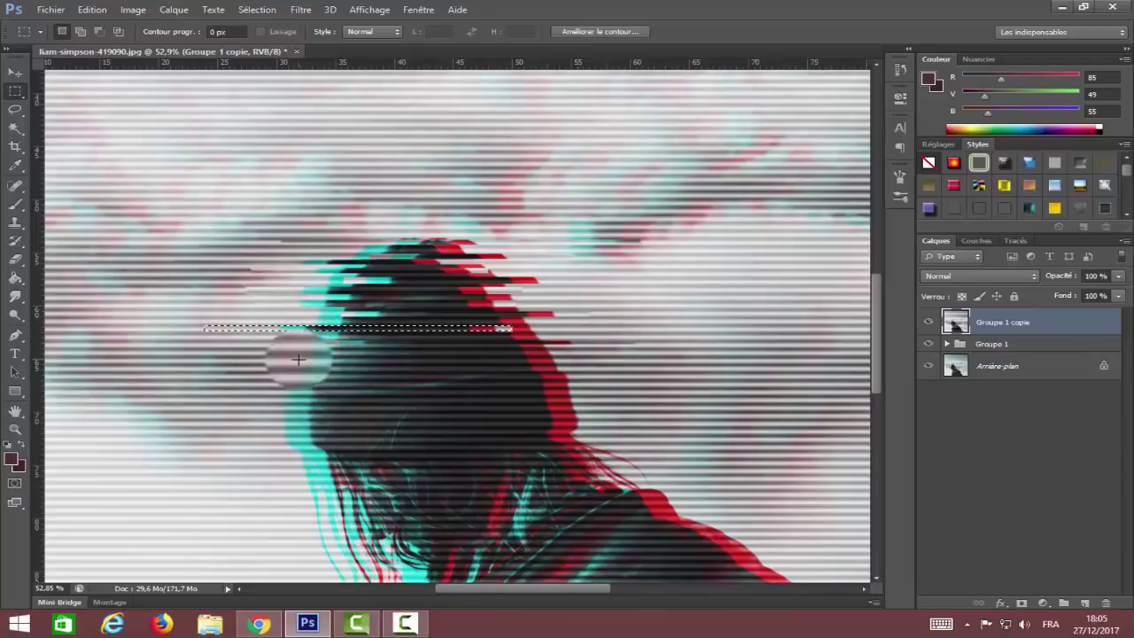
key("ctrl+d")
Step: Shift more thin slices across the lower hood, head and hair sideways
scroll(355, 318, "down", 2)
left_click_drag(285, 293, 638, 295)
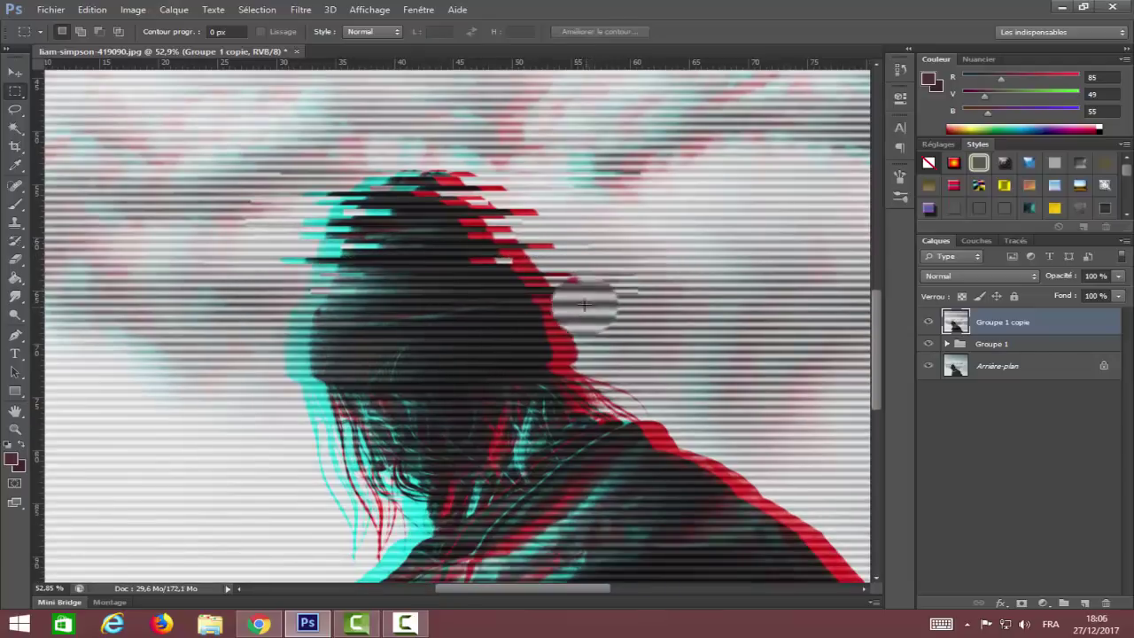
mouse_move(549, 301)
left_mouse_down()
mouse_move(254, 315)
mouse_move(620, 316)
mouse_move(278, 330)
left_mouse_up()
scroll(278, 331, "down", 2)
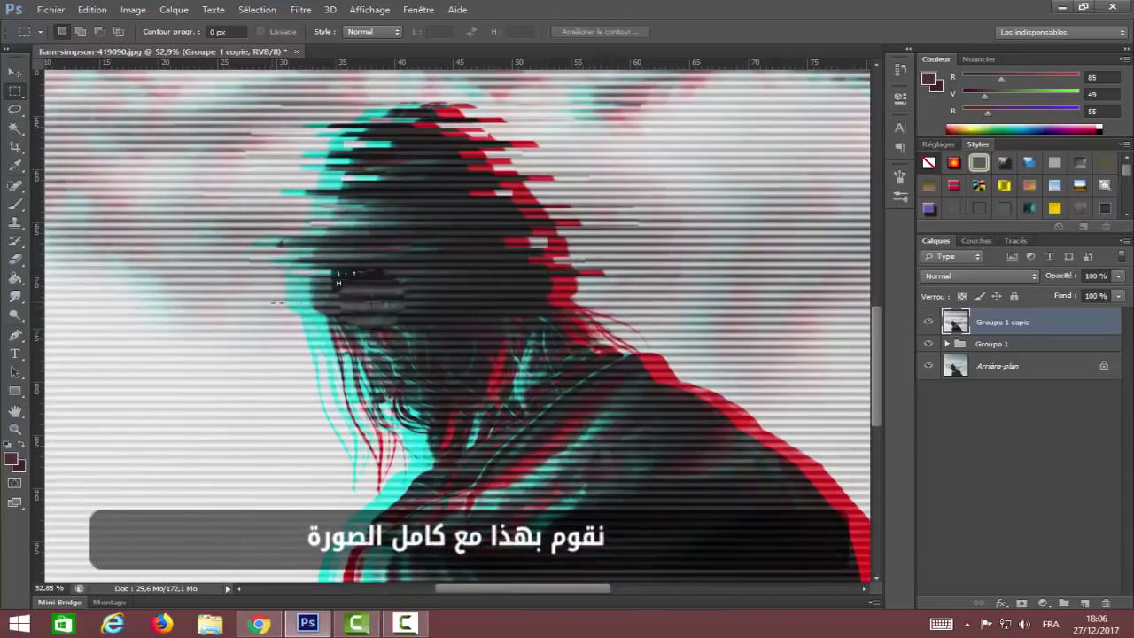
mouse_move(330, 298)
left_mouse_down()
mouse_move(690, 303)
mouse_move(416, 299)
left_mouse_up()
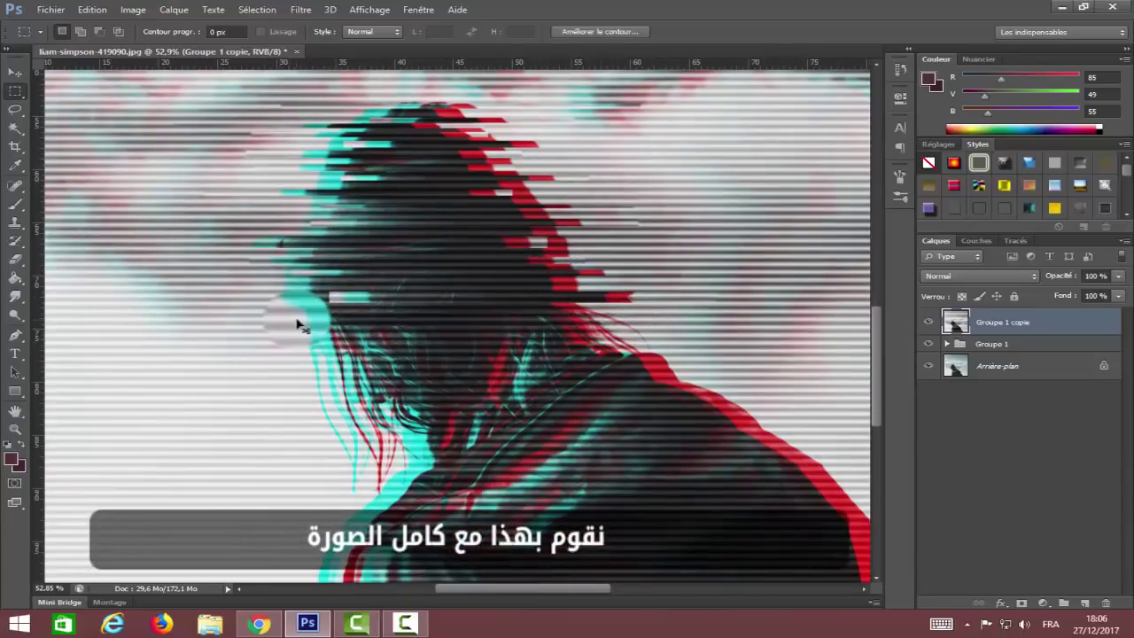
mouse_move(292, 348)
left_mouse_down()
mouse_move(718, 345)
mouse_move(355, 346)
left_mouse_up()
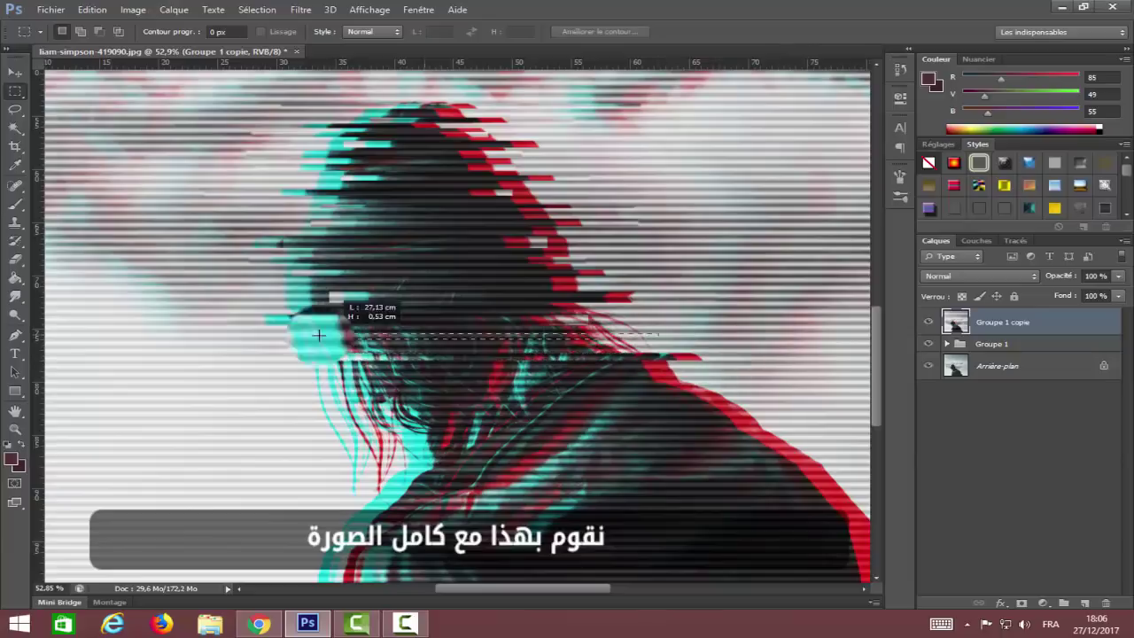
left_click_drag(649, 342, 280, 337)
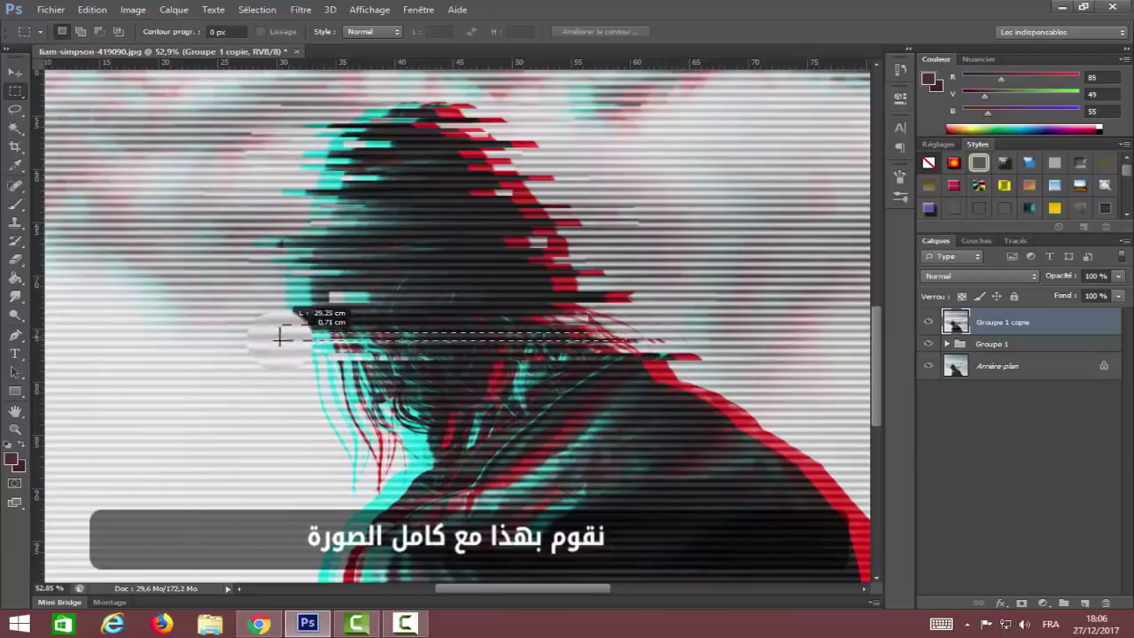
Step: Shift thin slices across the shoulder and upper jacket sideways
scroll(264, 335, "down", 3)
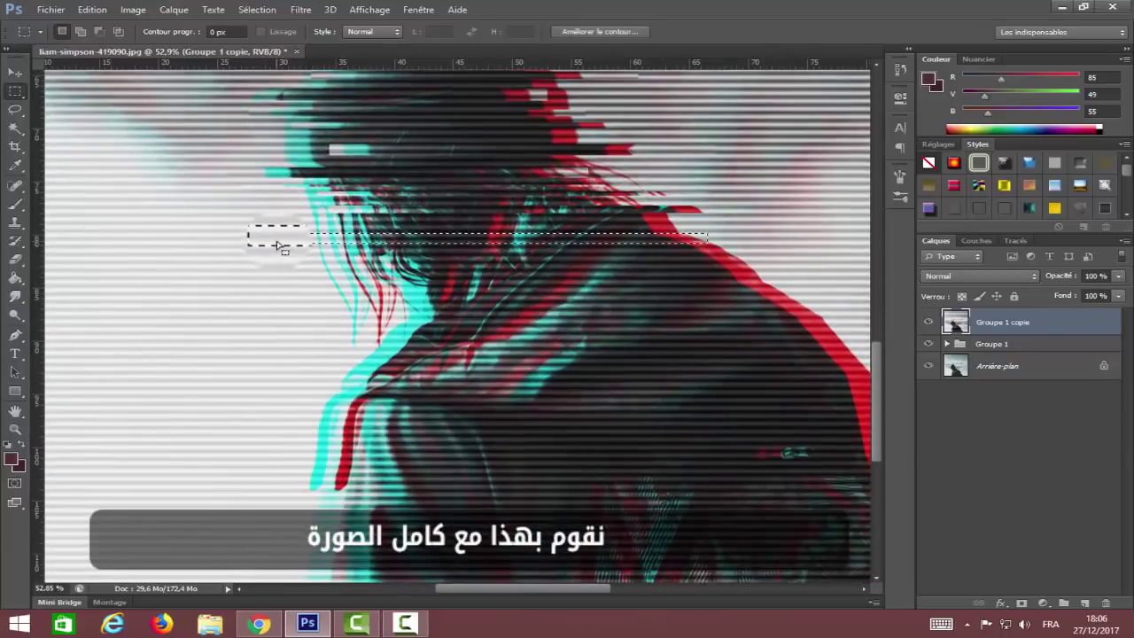
left_click_drag(762, 256, 220, 263)
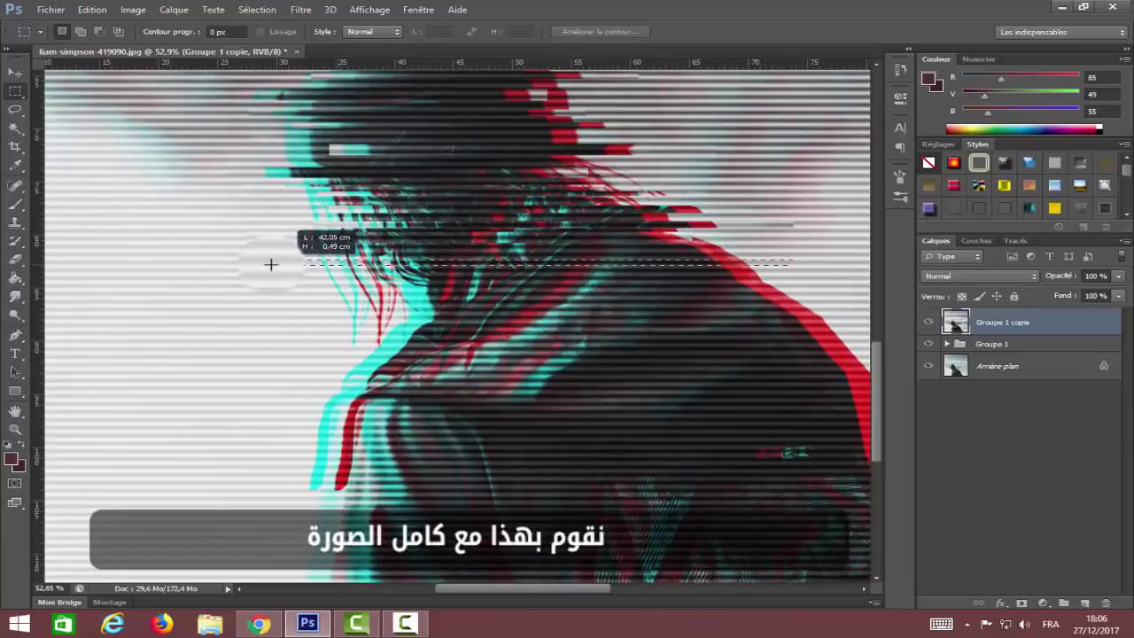
left_click_drag(328, 293, 806, 268)
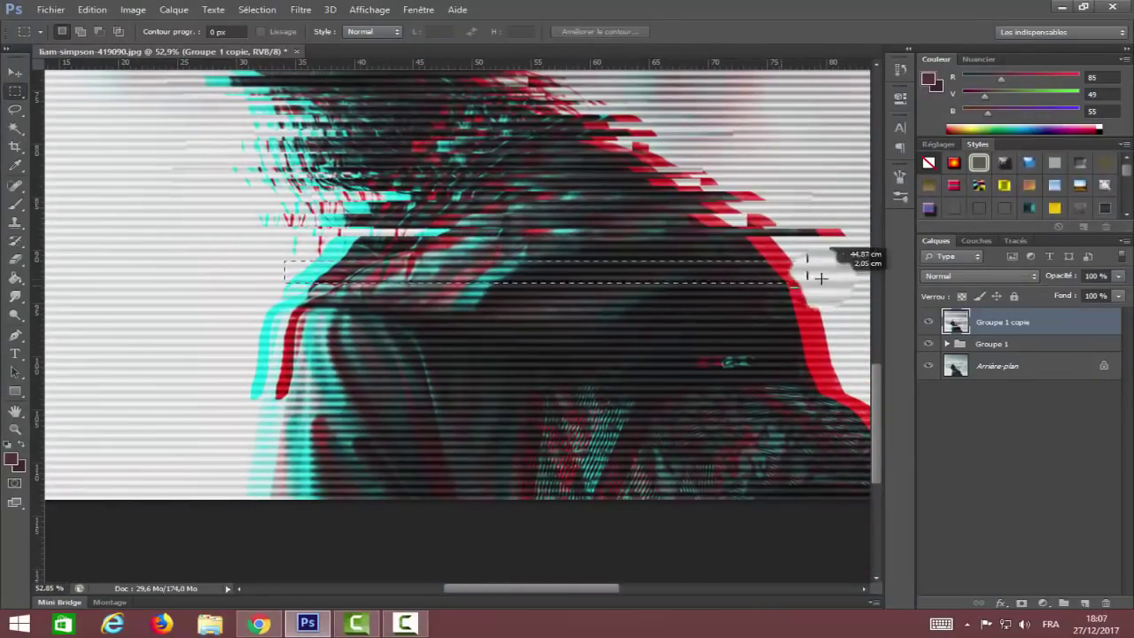
left_click_drag(802, 247, 591, 254)
mouse_move(301, 251)
left_mouse_down()
mouse_move(261, 252)
mouse_move(837, 300)
left_mouse_up()
mouse_move(777, 277)
left_mouse_down()
mouse_move(224, 282)
mouse_move(257, 276)
left_mouse_up()
Step: Slide further strips across the middle and lower jacket to the right
mouse_move(254, 316)
left_mouse_down()
mouse_move(853, 316)
mouse_move(155, 303)
left_mouse_up()
left_click_drag(251, 343, 868, 345)
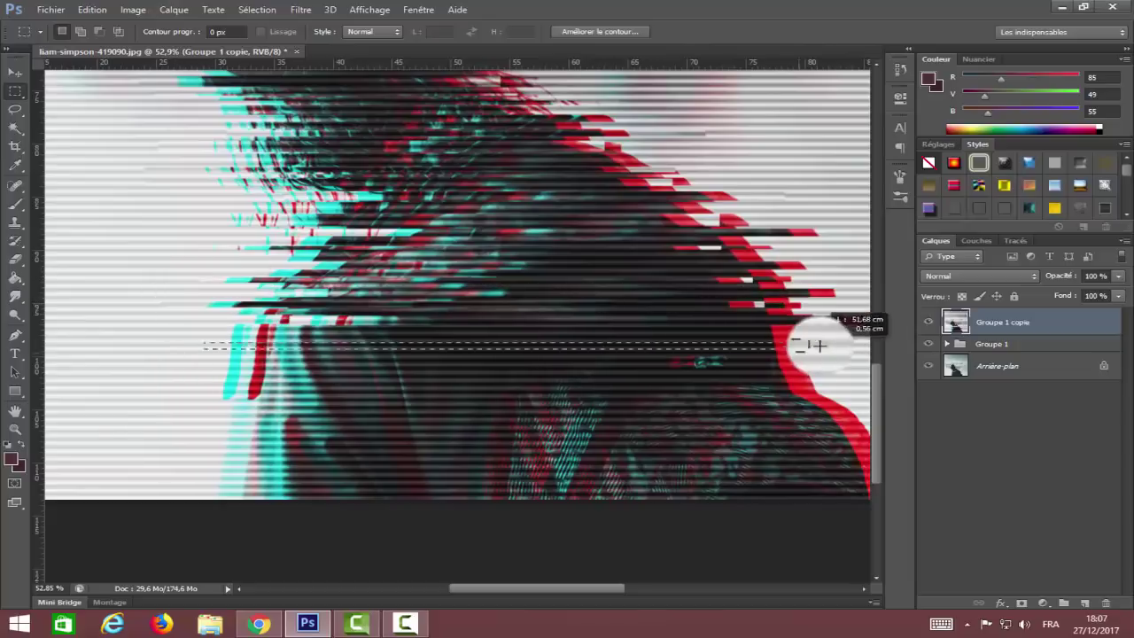
left_click_drag(717, 348, 842, 321)
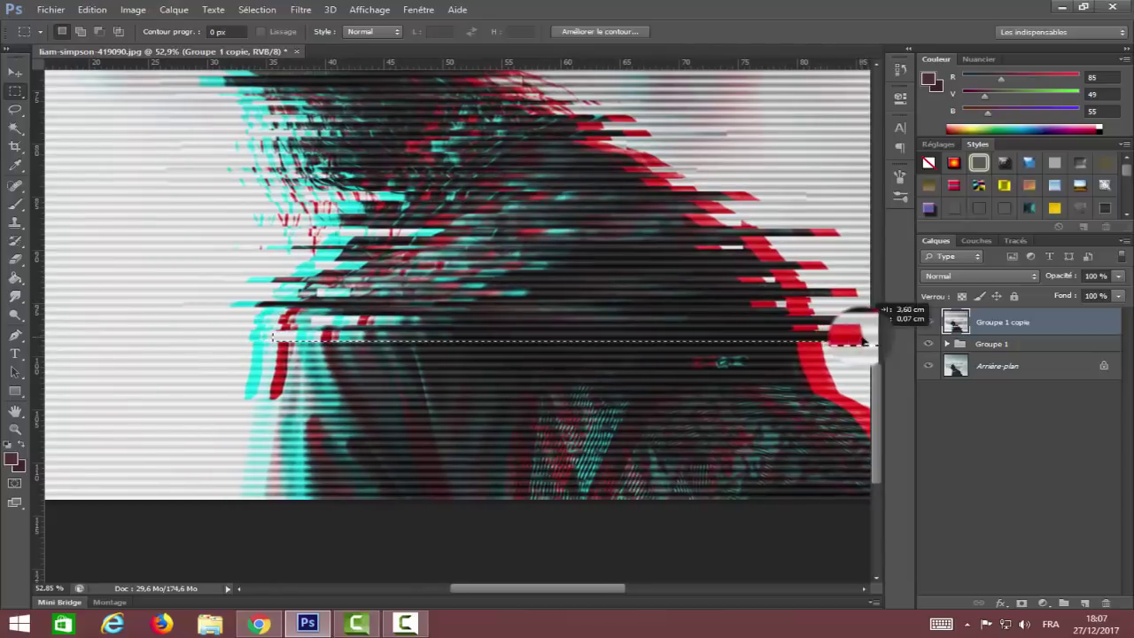
left_click_drag(791, 353, 156, 376)
left_click_drag(506, 588, 534, 587)
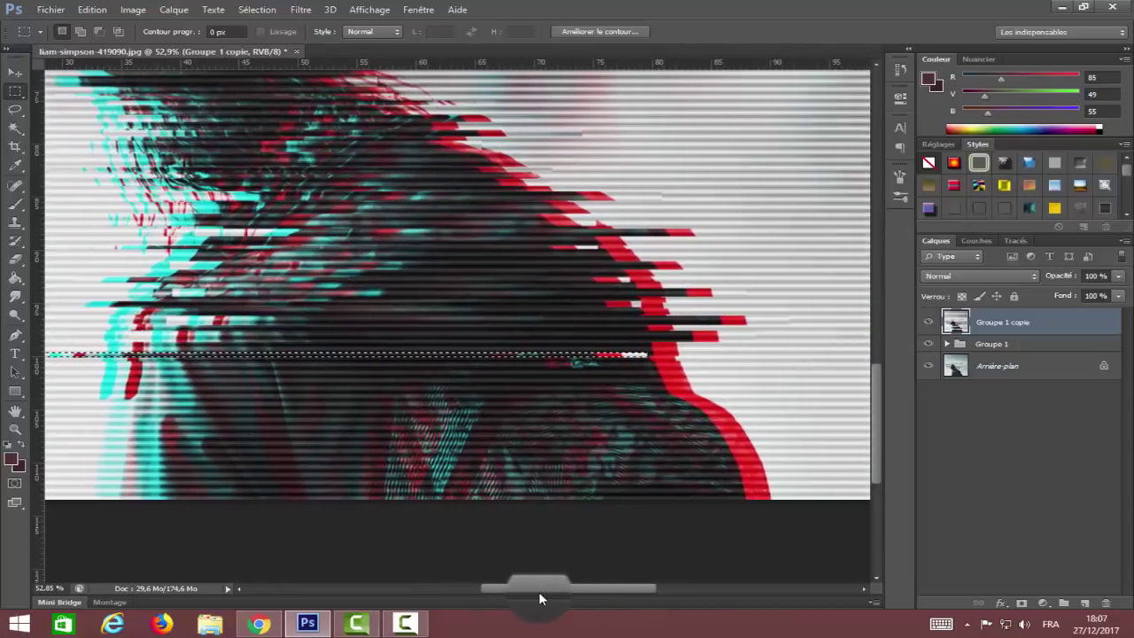
left_click_drag(707, 373, 89, 379)
left_click_drag(265, 375, 306, 373)
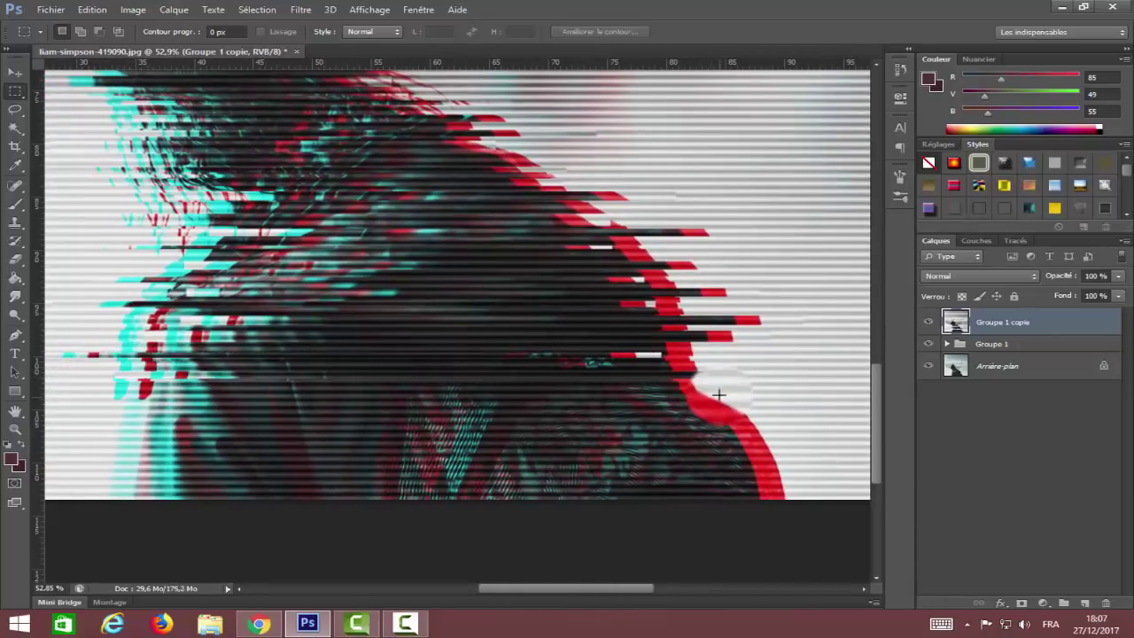
mouse_move(746, 387)
left_mouse_down()
mouse_move(75, 390)
mouse_move(735, 398)
left_mouse_up()
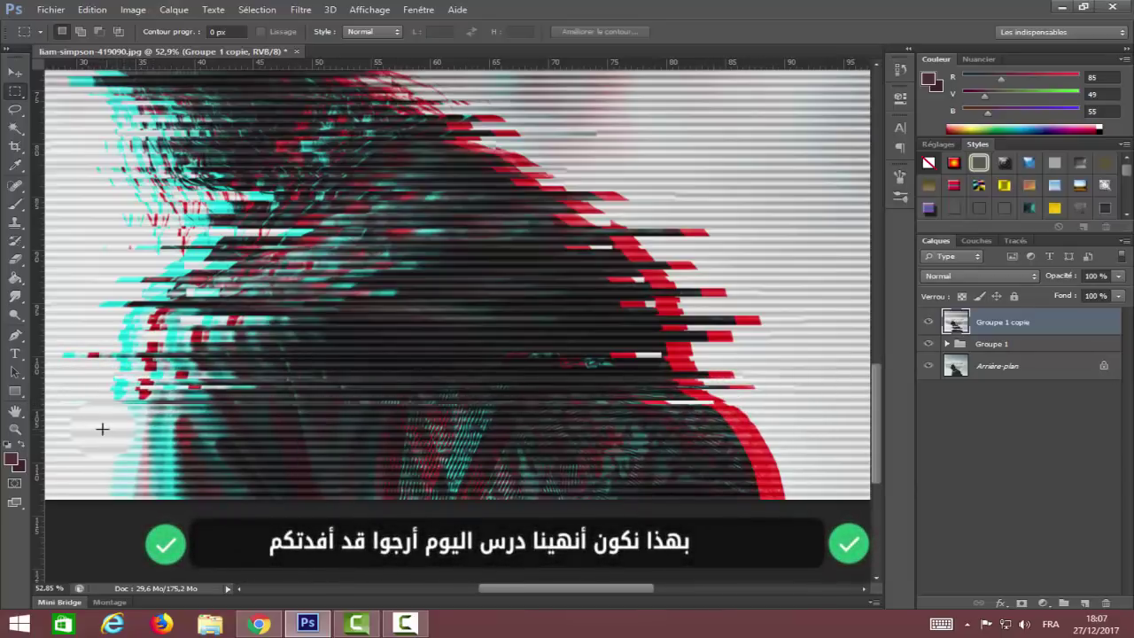
Step: Shift thin strips along the bottom of the figure left and right
mouse_move(102, 429)
left_mouse_down()
mouse_move(789, 417)
mouse_move(754, 441)
left_mouse_up()
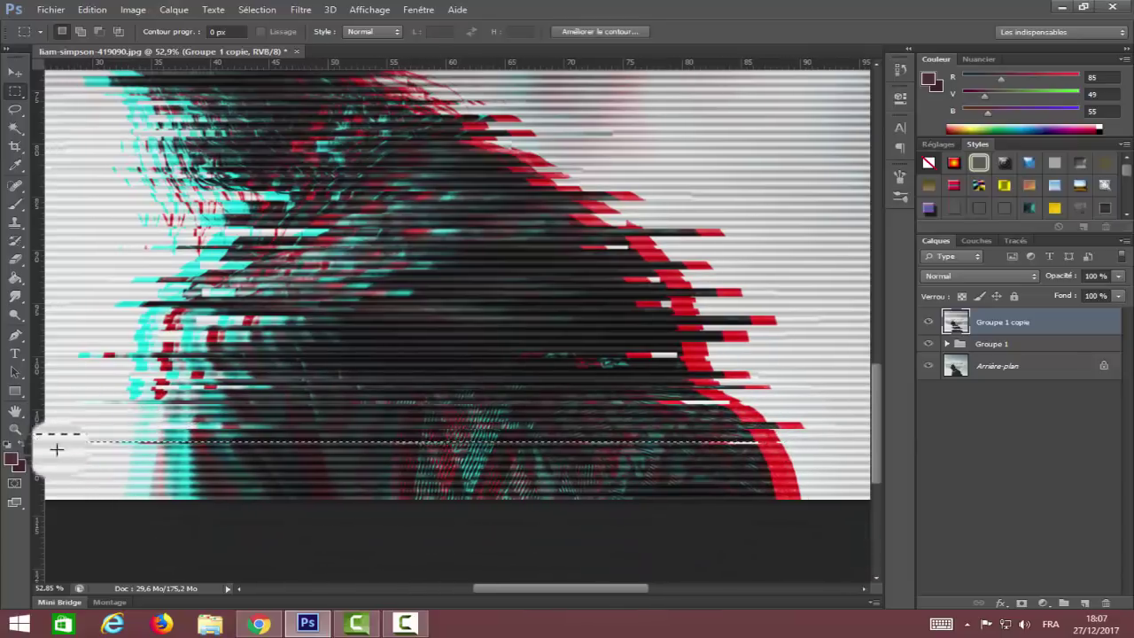
left_click_drag(91, 451, 120, 433)
mouse_move(406, 409)
left_mouse_down()
mouse_move(809, 415)
mouse_move(758, 456)
left_mouse_up()
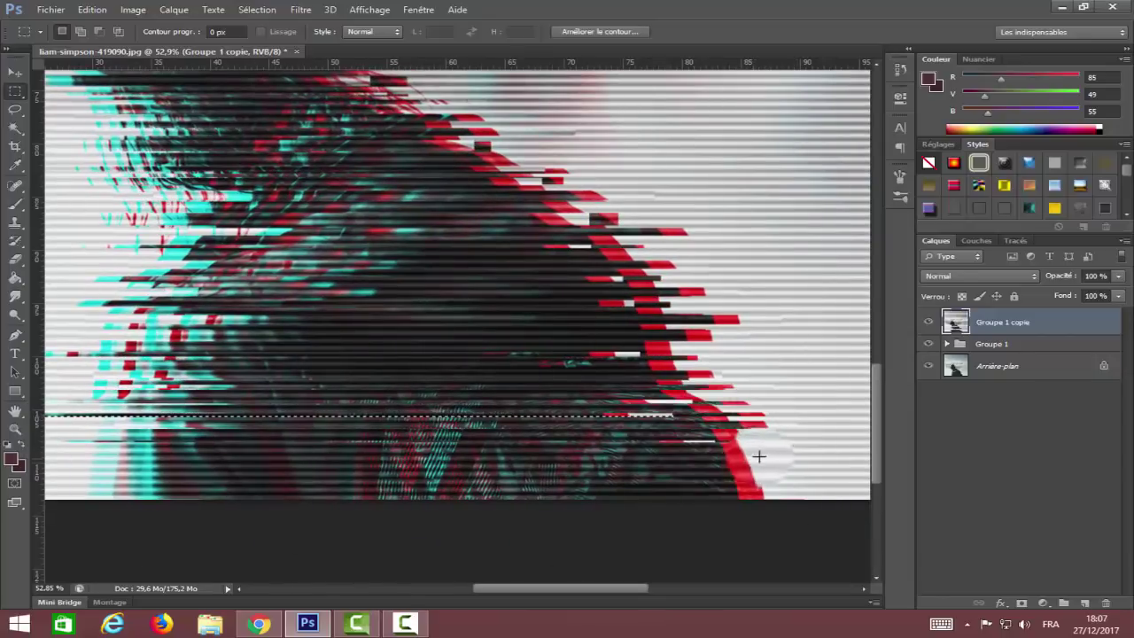
left_click_drag(121, 469, 228, 469)
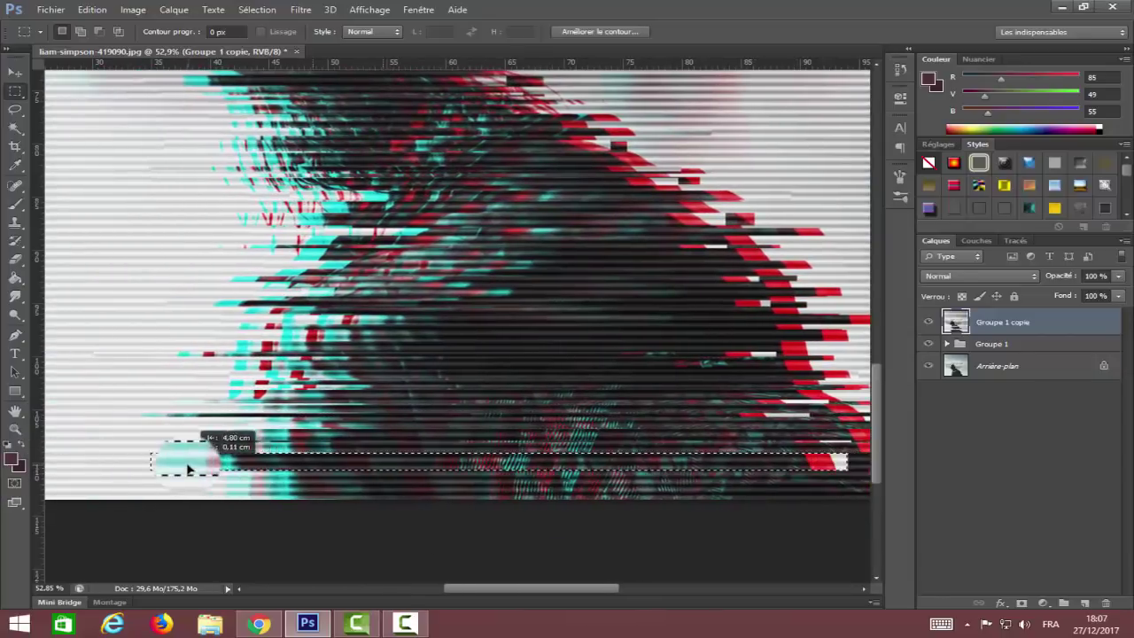
left_click(198, 485)
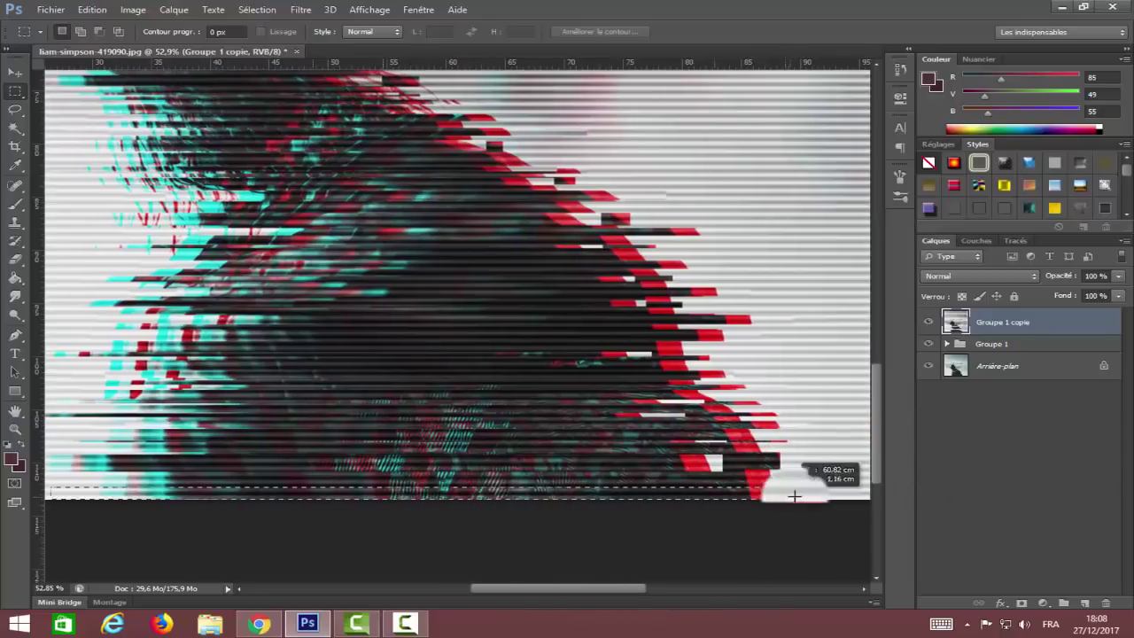
left_click_drag(443, 479, 824, 489)
left_click_drag(745, 491, 680, 489)
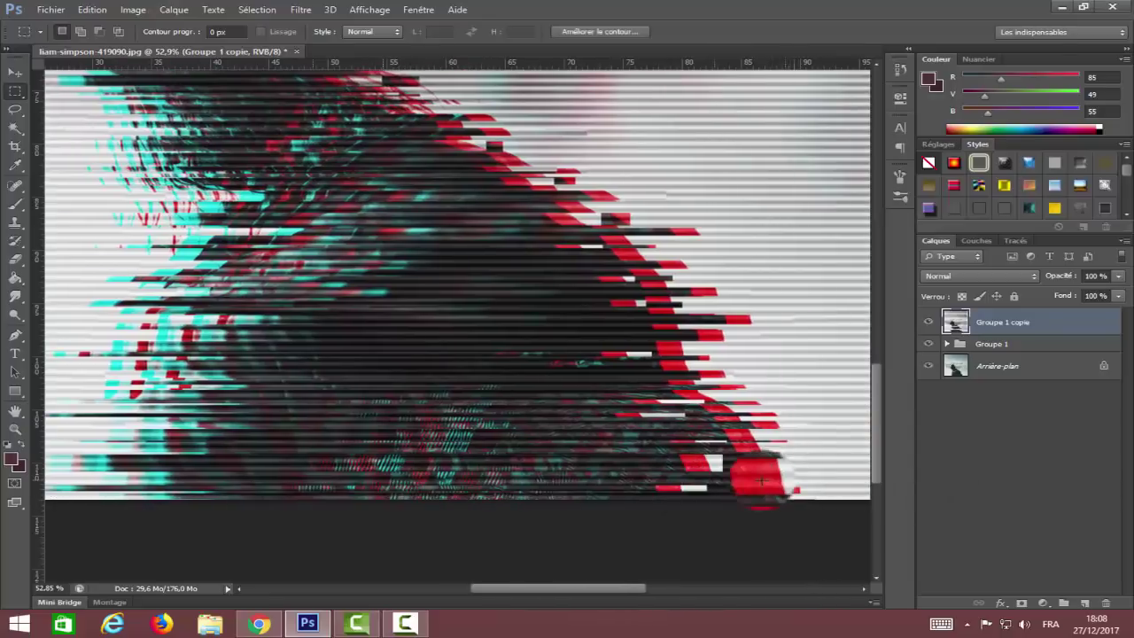
left_click_drag(760, 479, 84, 479)
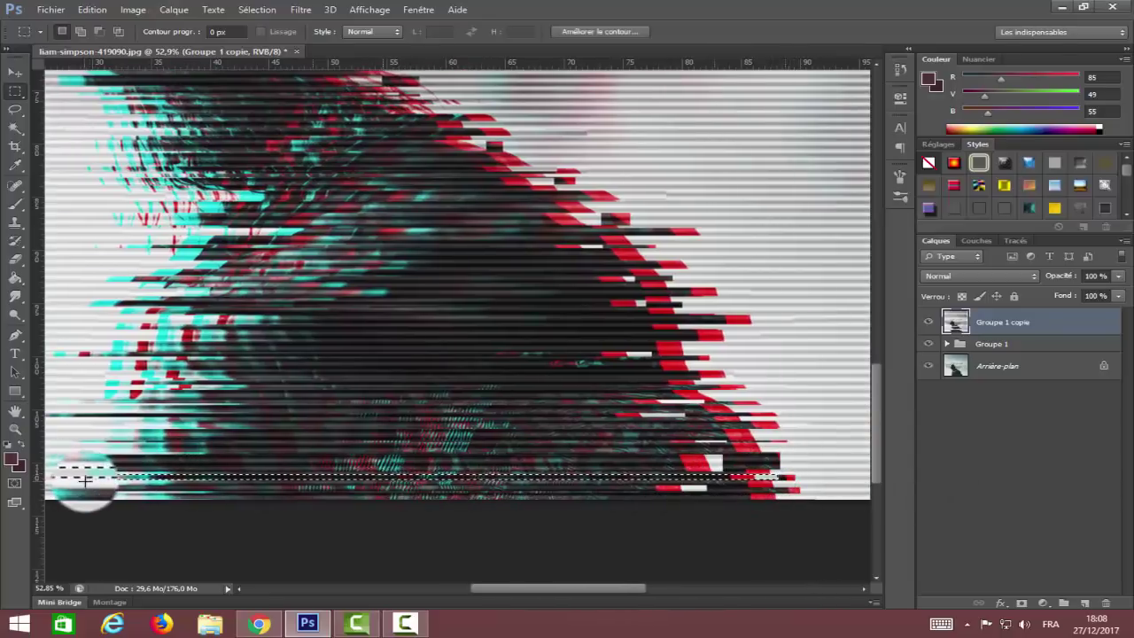
scroll(331, 453, "down", 5)
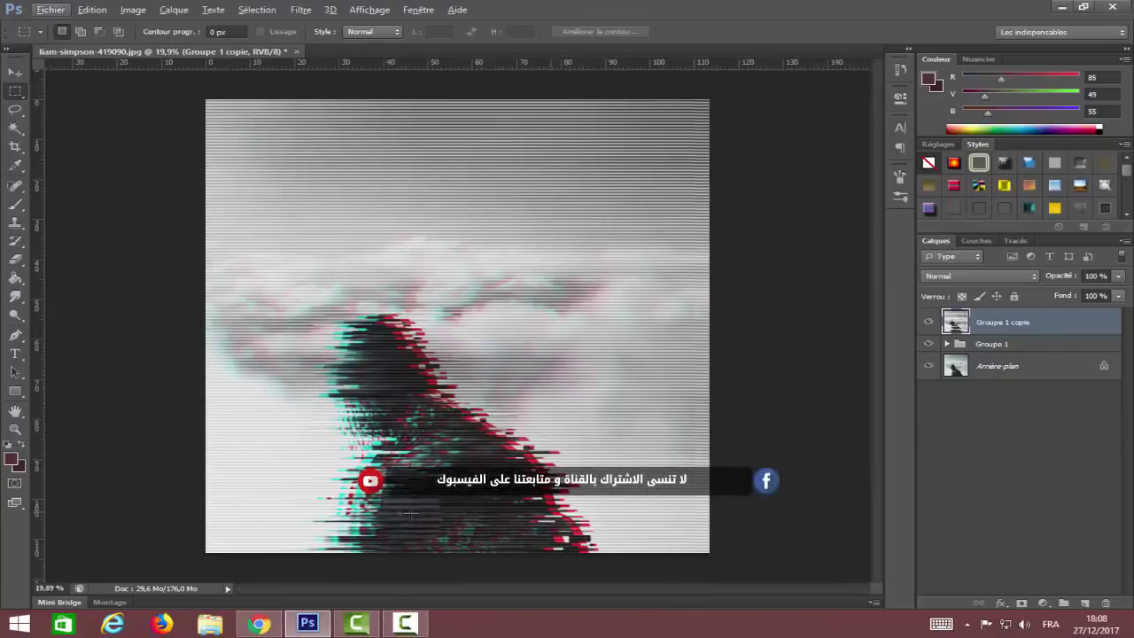
left_click(928, 322)
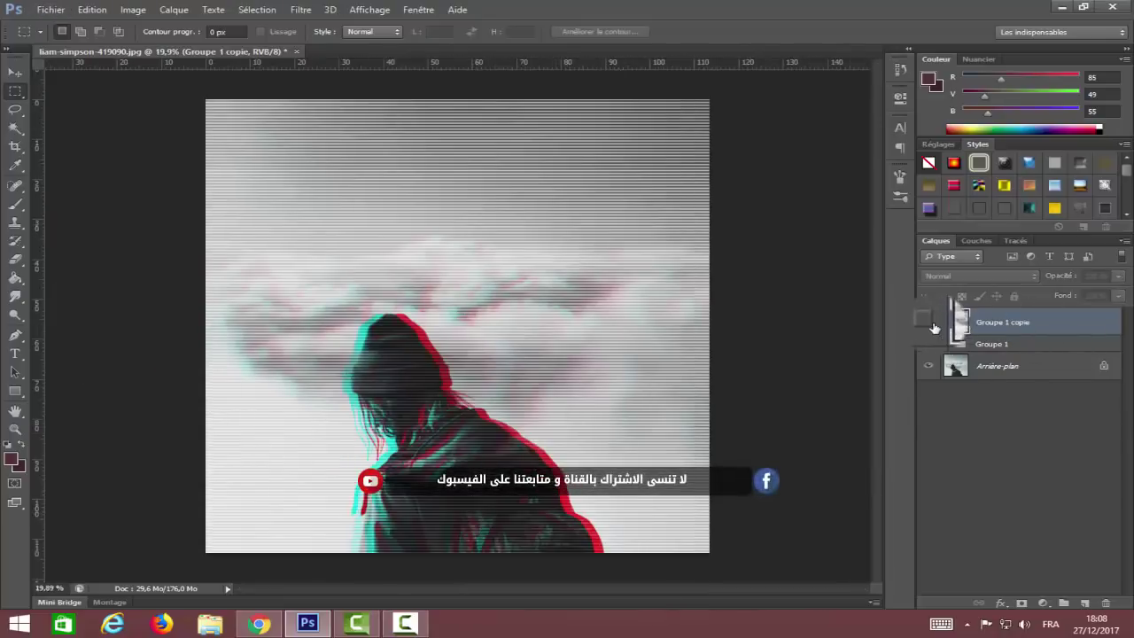
left_click(928, 322)
left_click(928, 322)
left_click(929, 324)
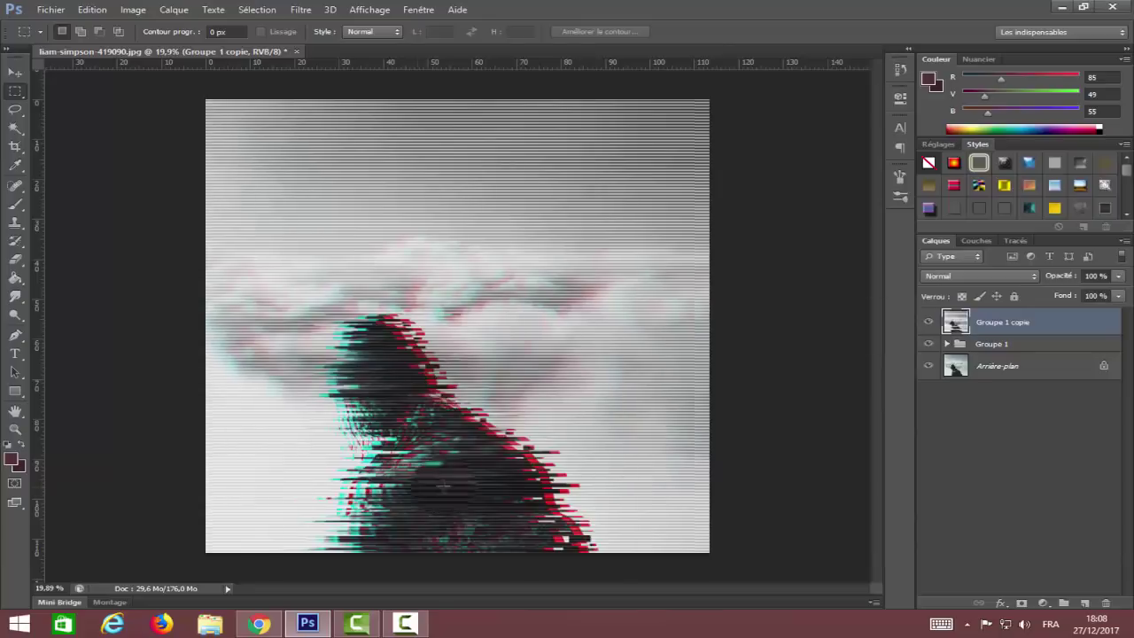